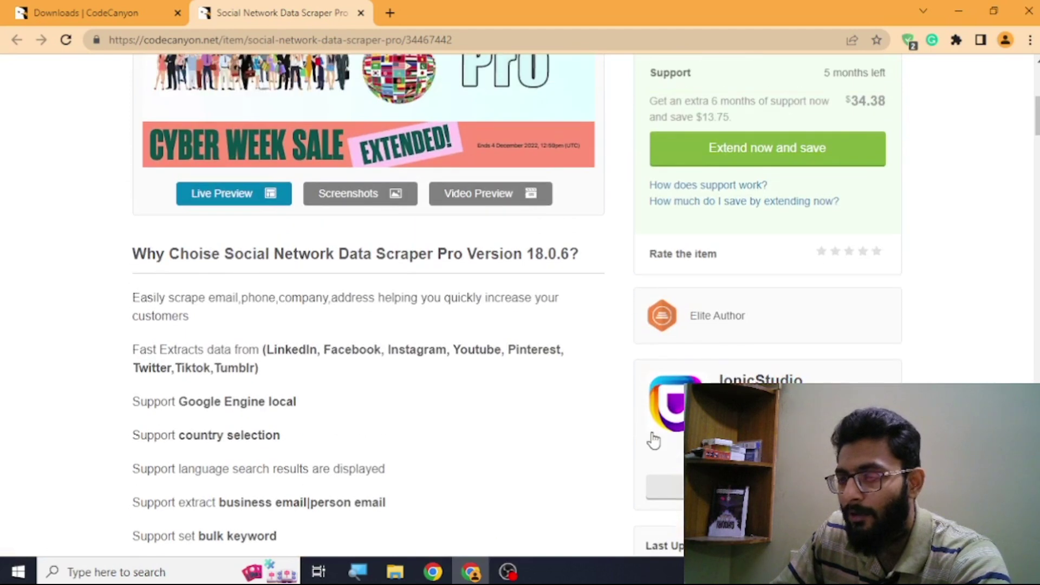
scroll(644, 438, "up", 1)
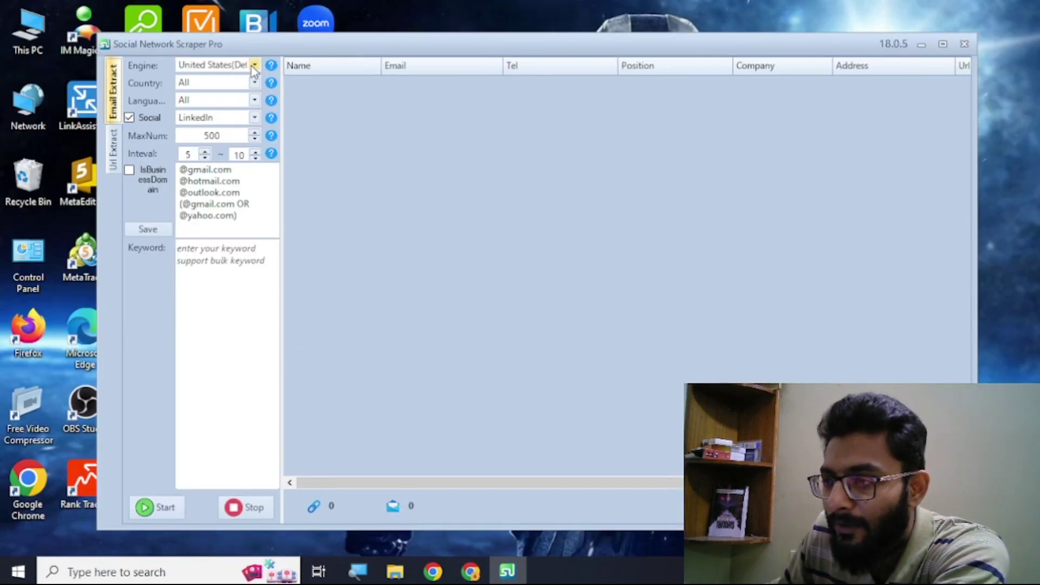
left_click(216, 67)
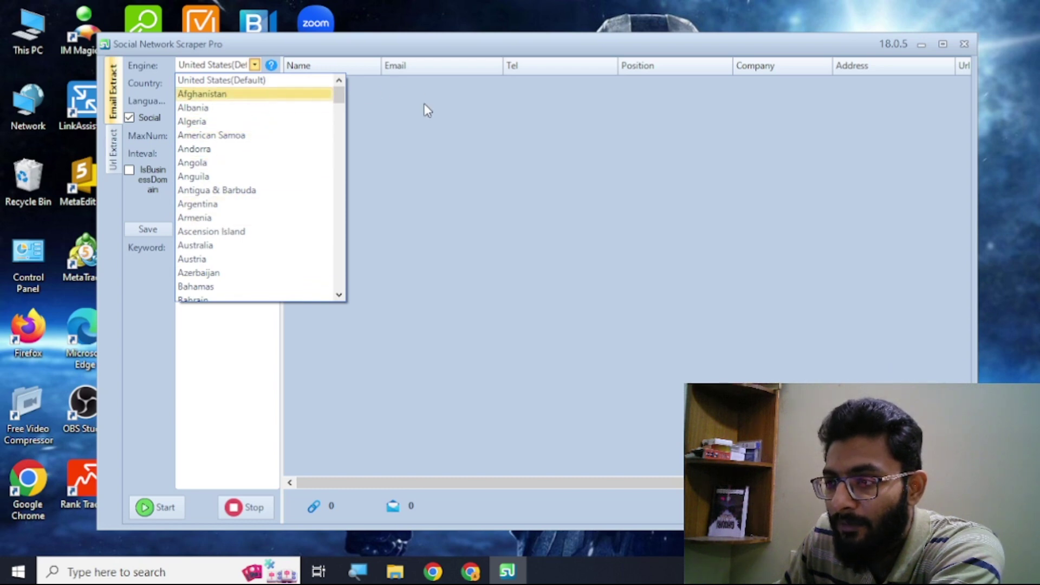
left_click(410, 116)
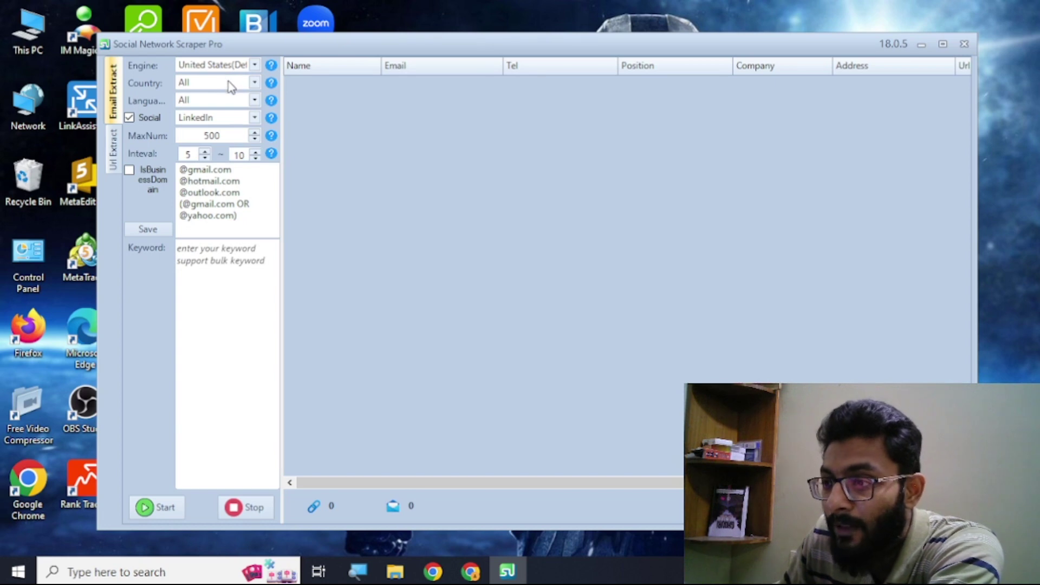
Set the country filter for the email extraction to United States.
left_click(253, 83)
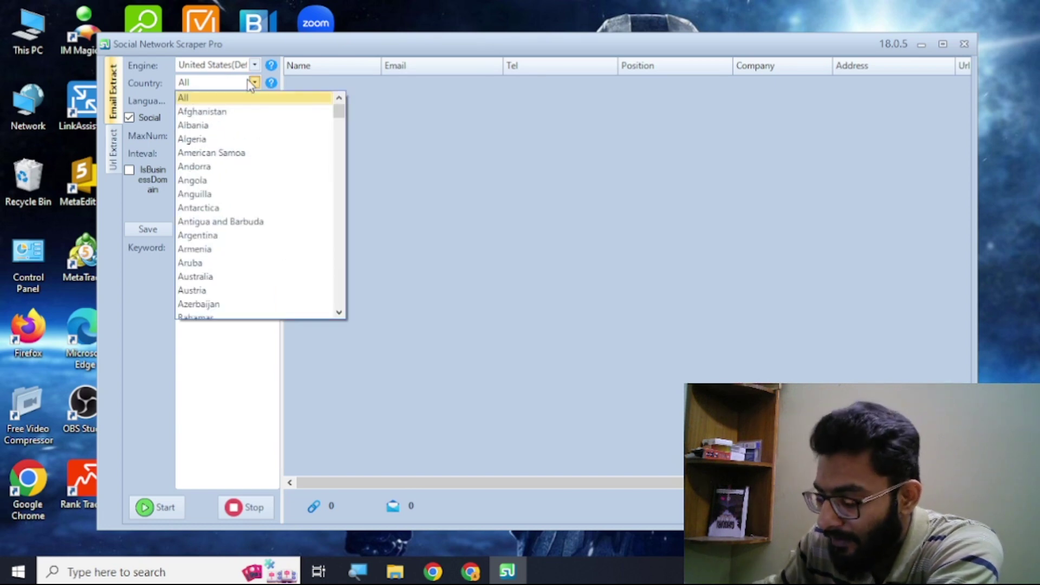
key("u")
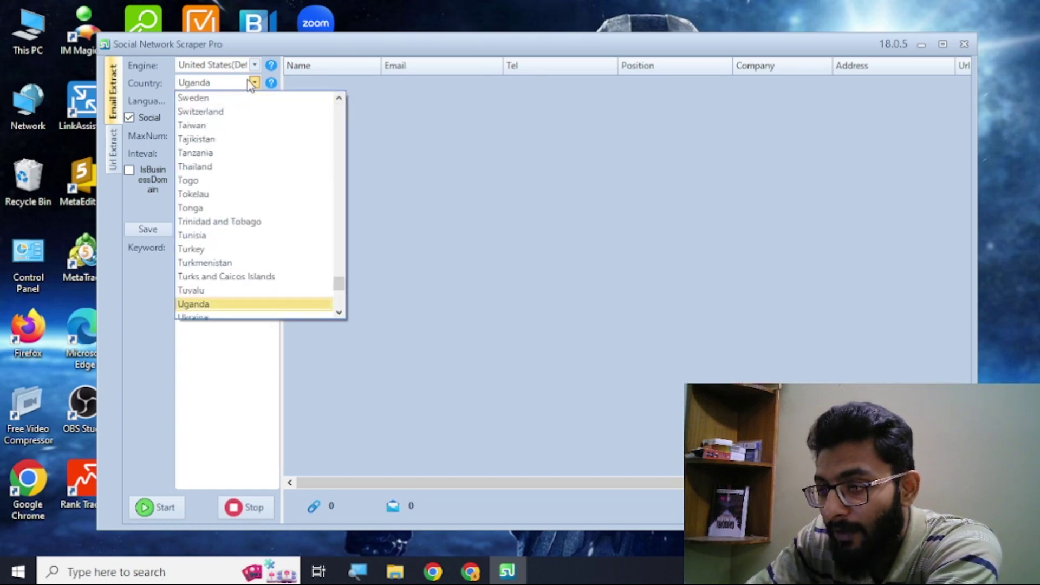
key("Down")
key("Down")
key("Down")
key("Down")
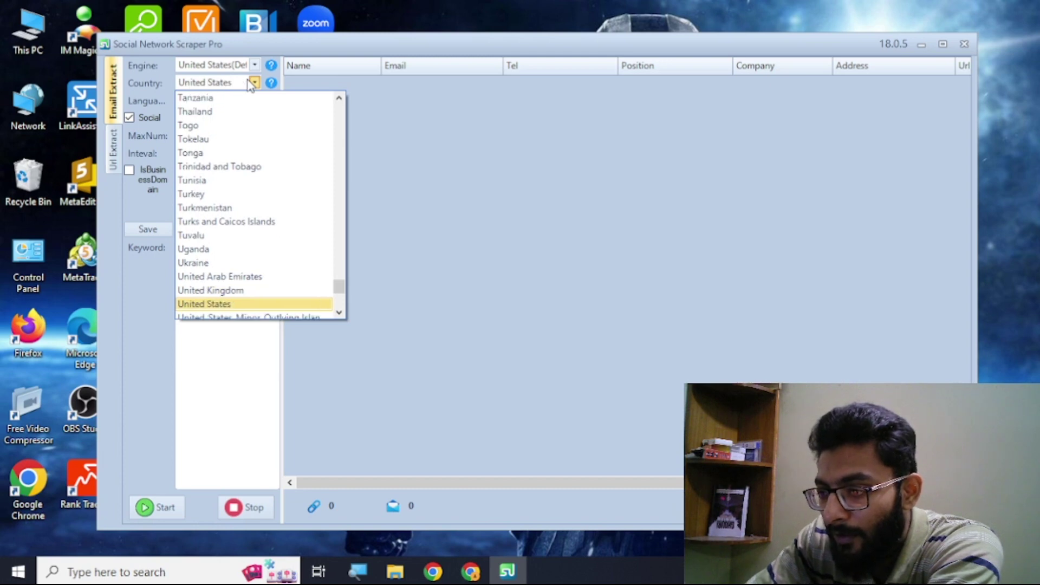
left_click(238, 85)
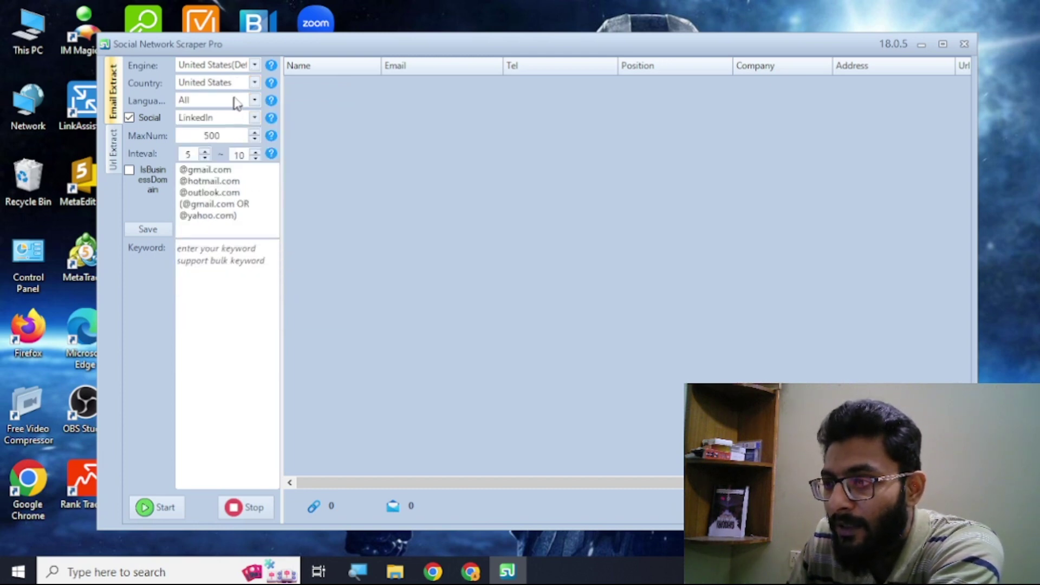
Switch the social network source to Any and return it to LinkedIn.
left_click(252, 118)
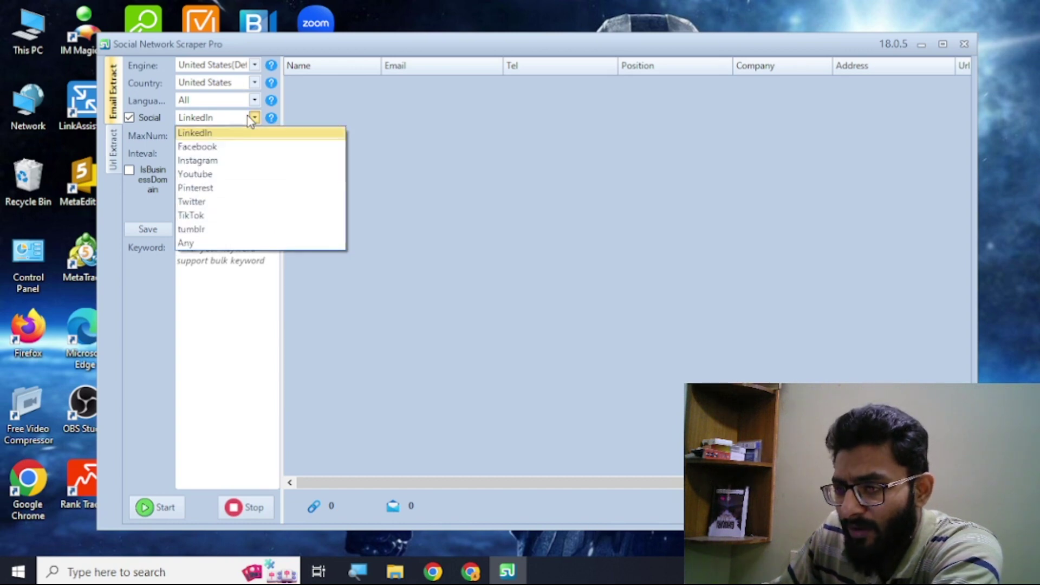
left_click(211, 242)
left_click(210, 119)
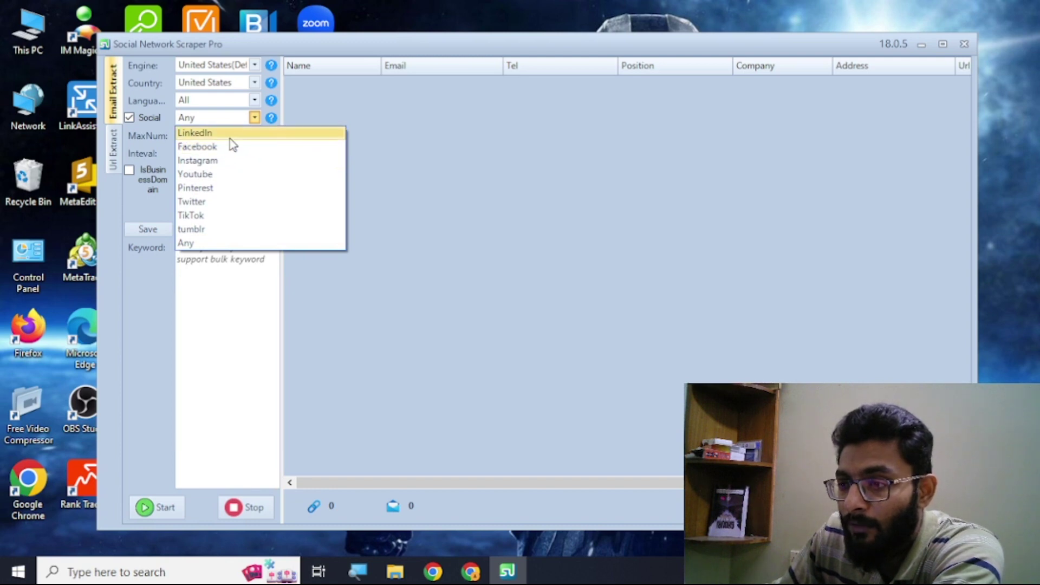
left_click(233, 133)
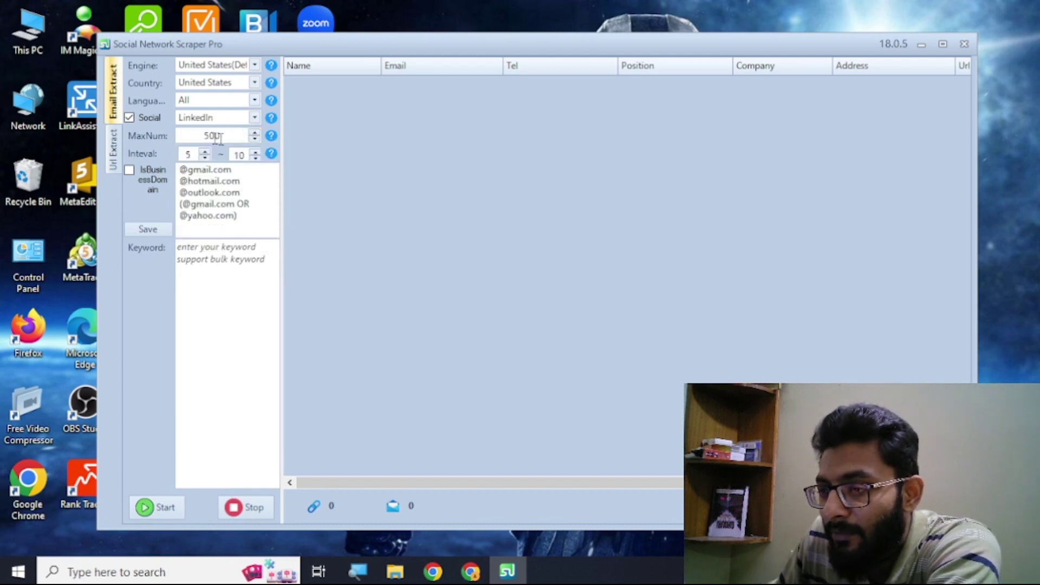
Examine the maximum number, interval and email domain settings for the extraction.
mouse_move(274, 139)
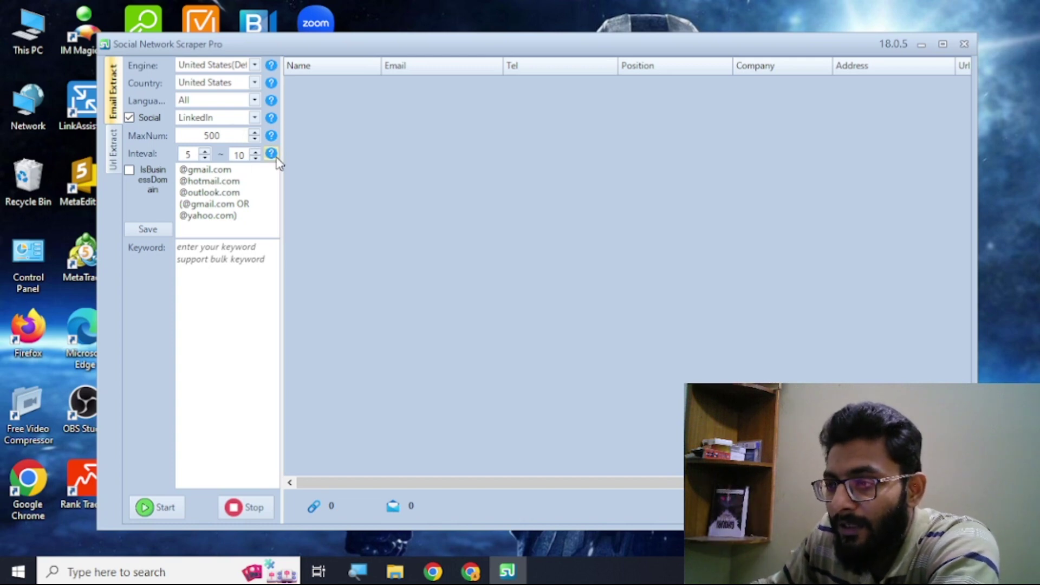
mouse_move(277, 161)
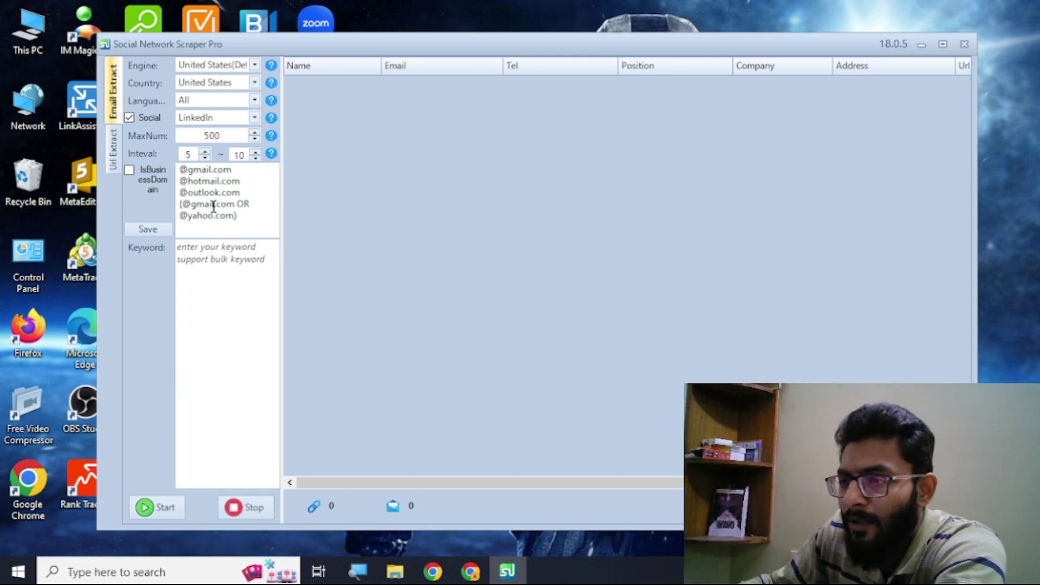
left_click_drag(247, 222, 177, 168)
left_click(242, 232)
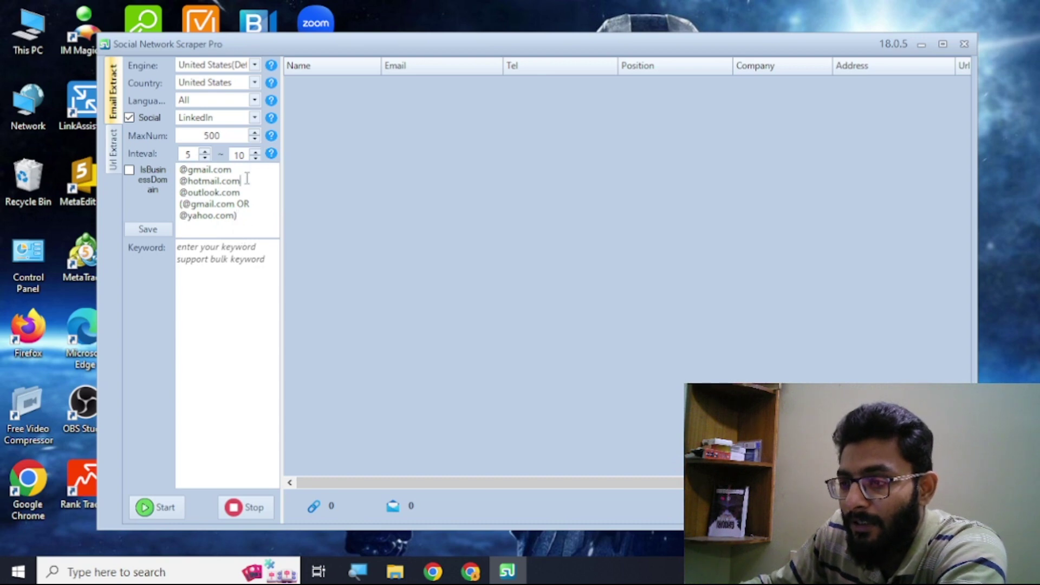
left_click_drag(253, 194, 187, 194)
left_click(237, 216)
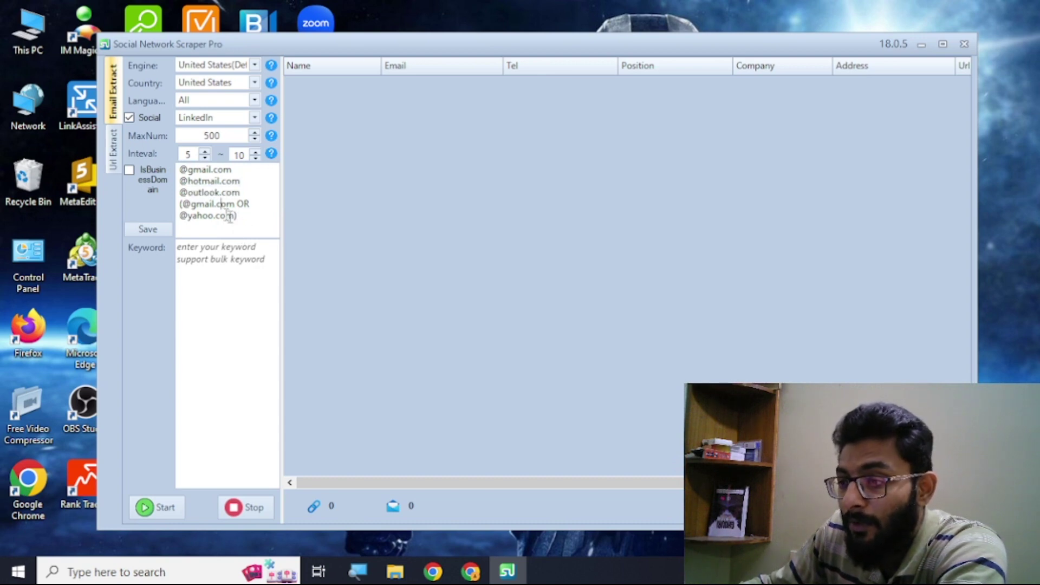
left_click_drag(252, 225, 175, 185)
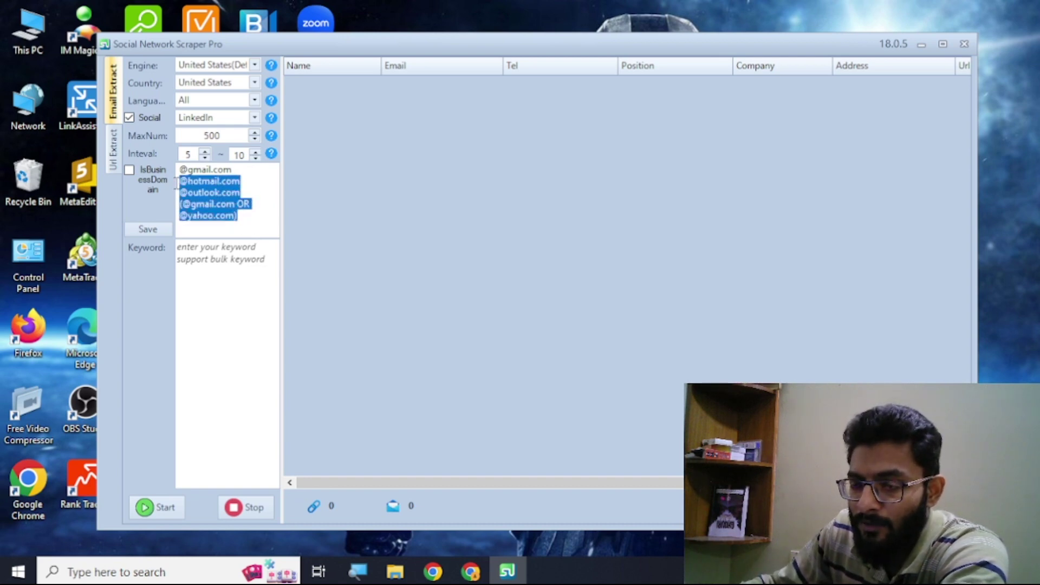
left_click_drag(175, 184, 219, 193)
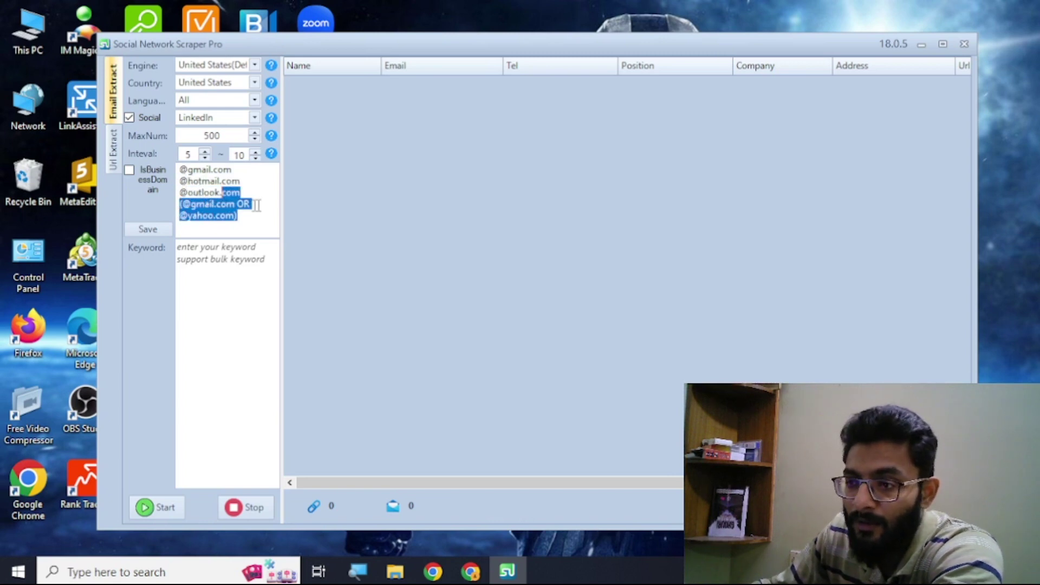
left_click(361, 186)
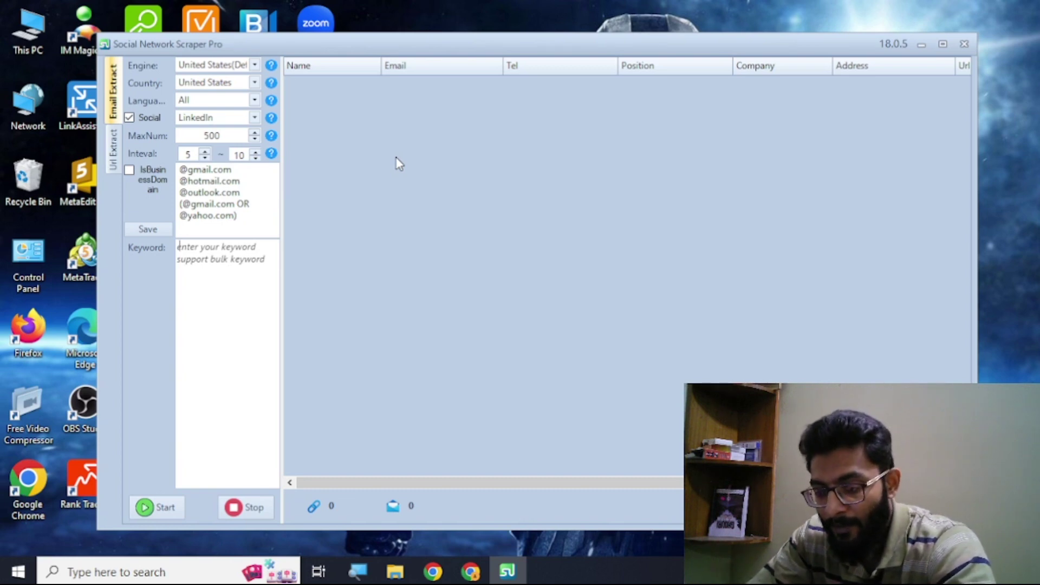
Enter owner, founder and co founder as search keywords, each on its own line.
type("iw")
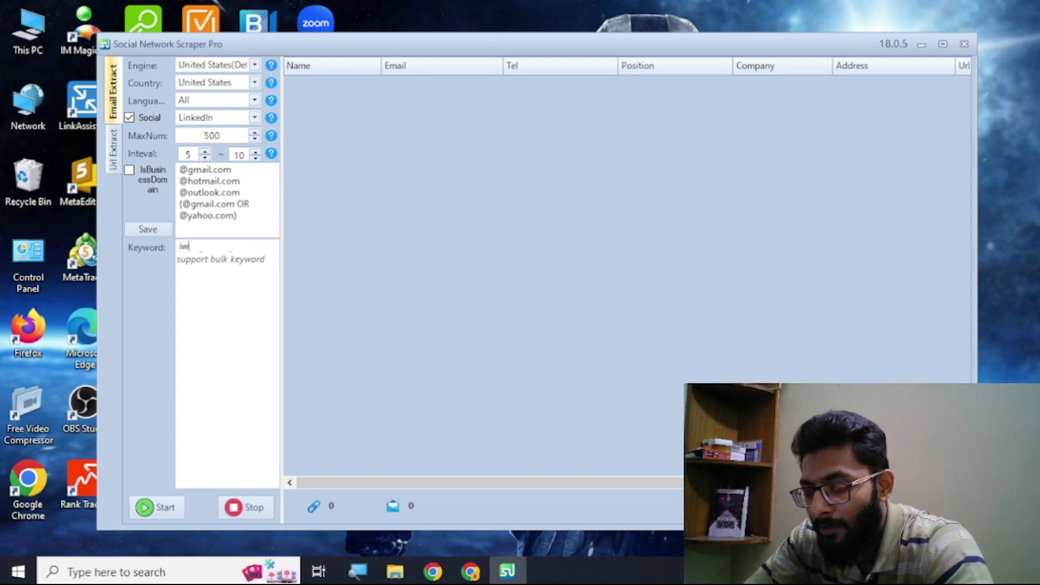
key("BackSpace")
key("BackSpace")
type("owner")
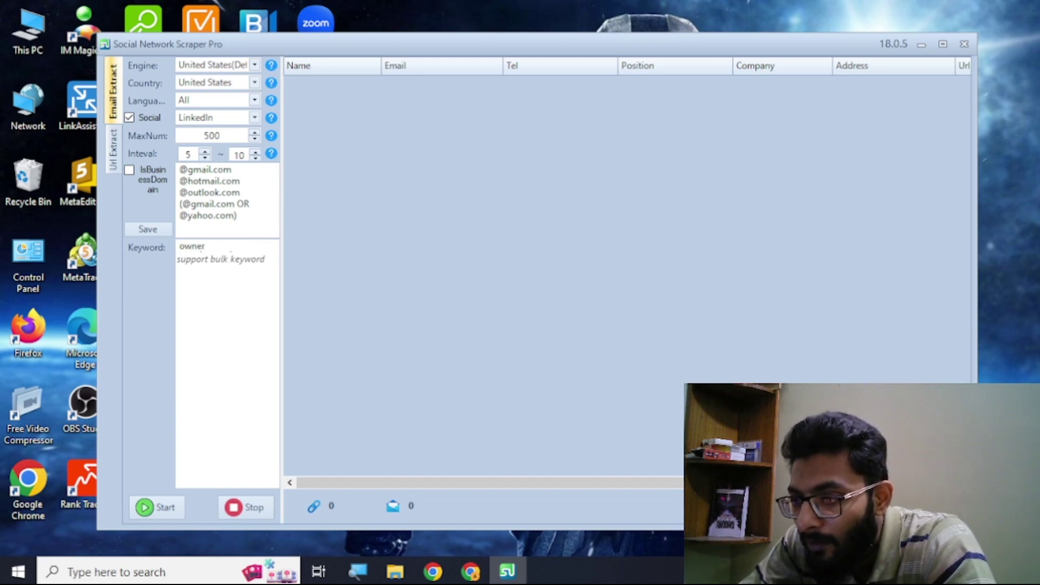
key("Return")
type("founder co")
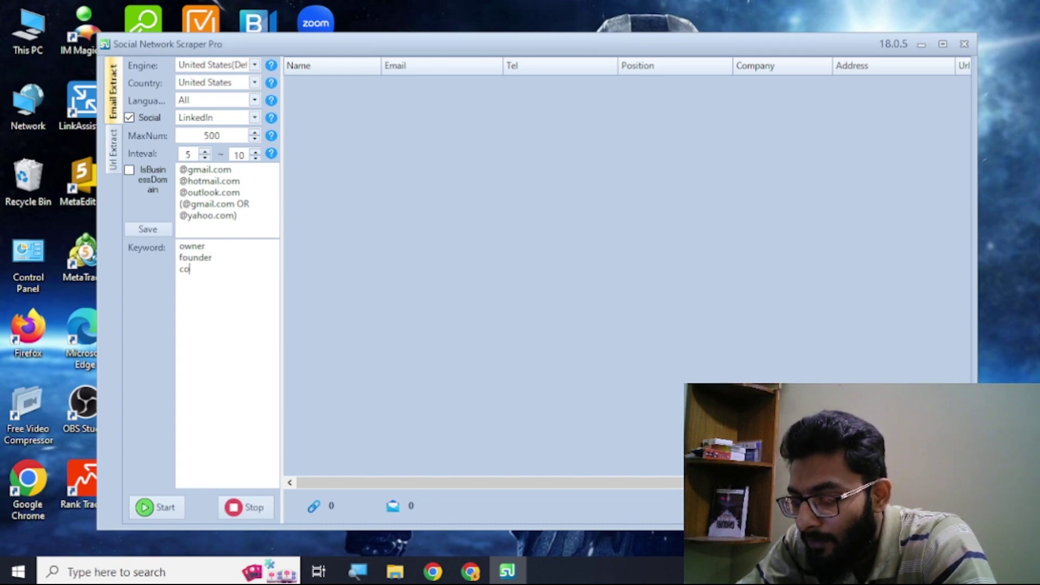
type(" founder ")
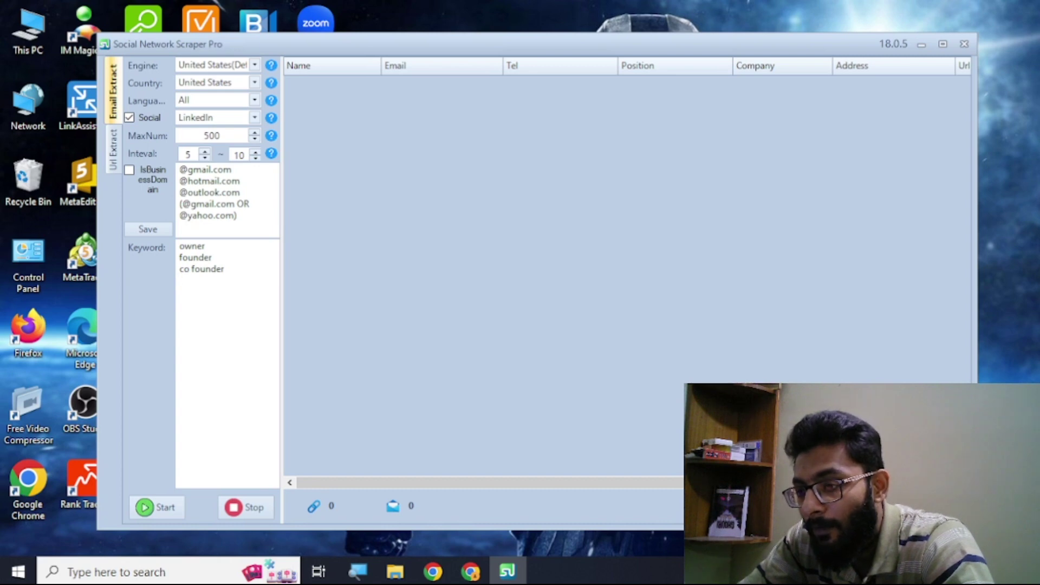
Add manager, organizer, director and consultant to the keyword list, each on its own line.
type("manager")
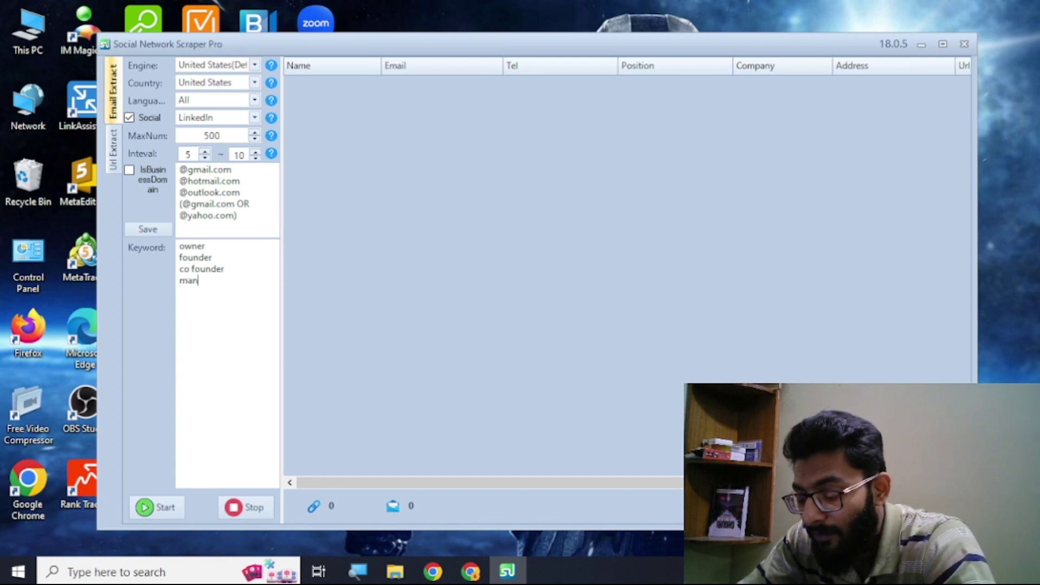
key("Return")
type("org")
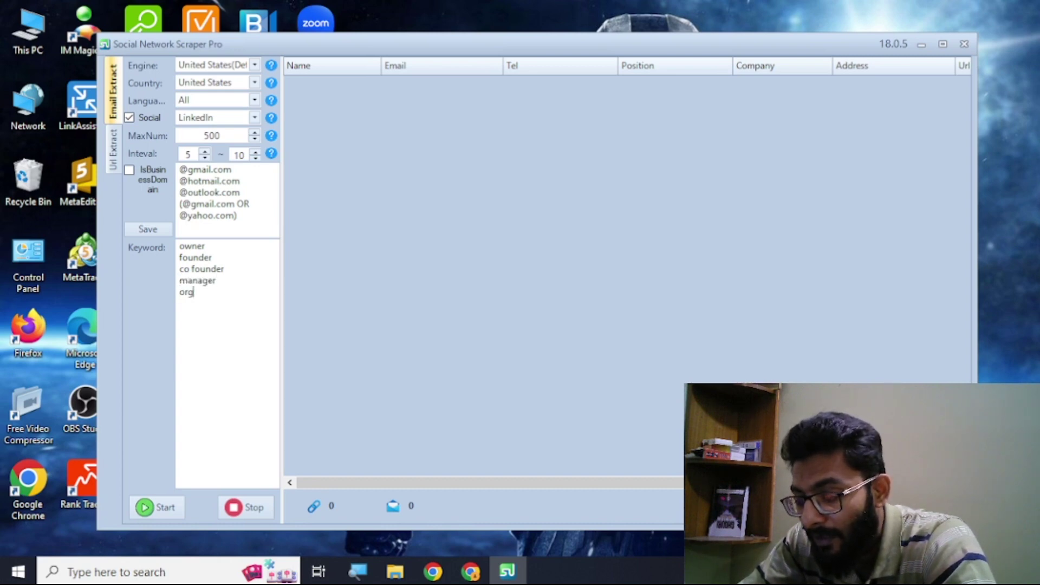
type("anizer director ")
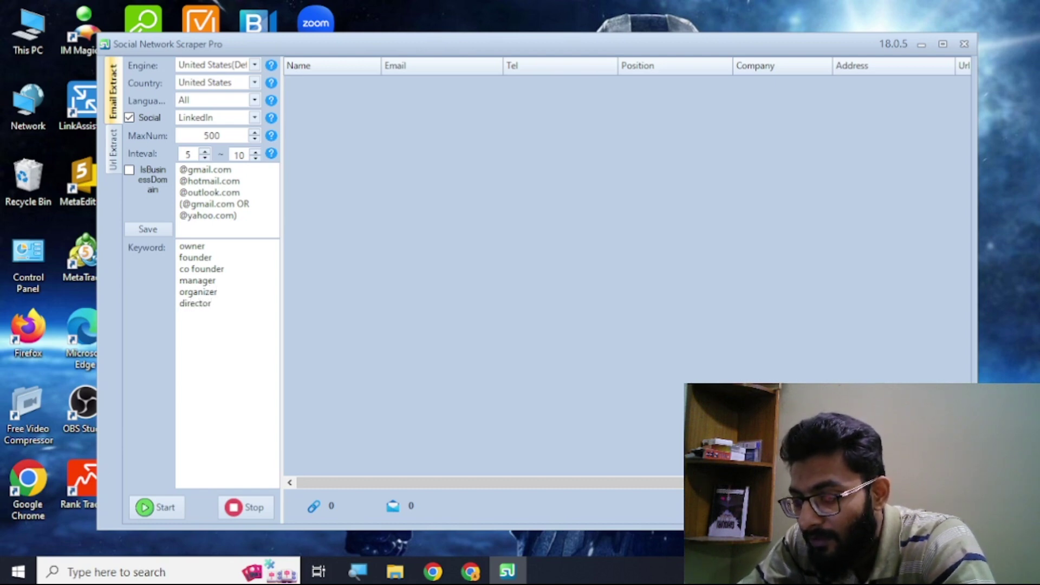
type("consultant")
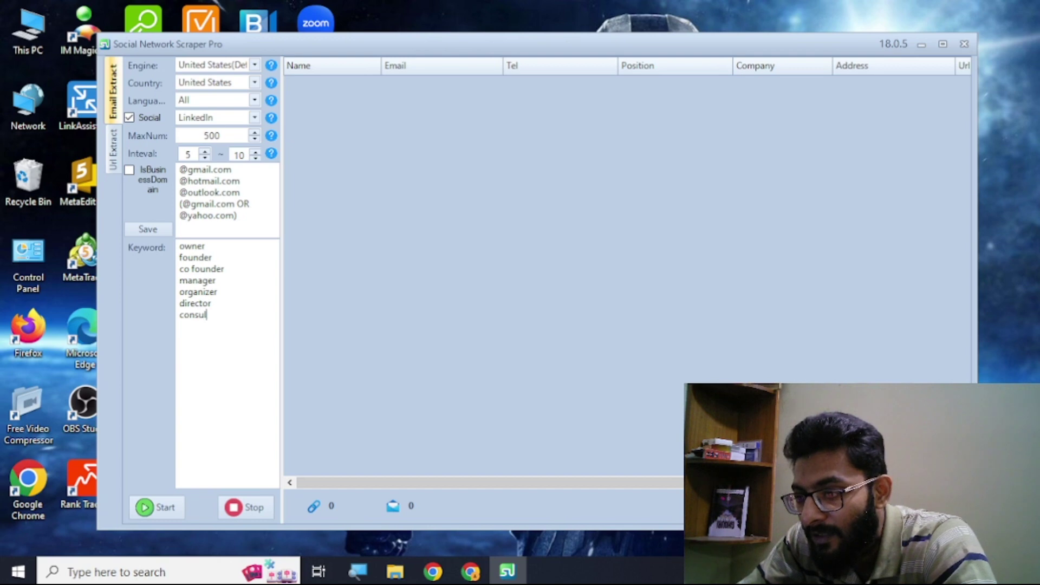
key("Return")
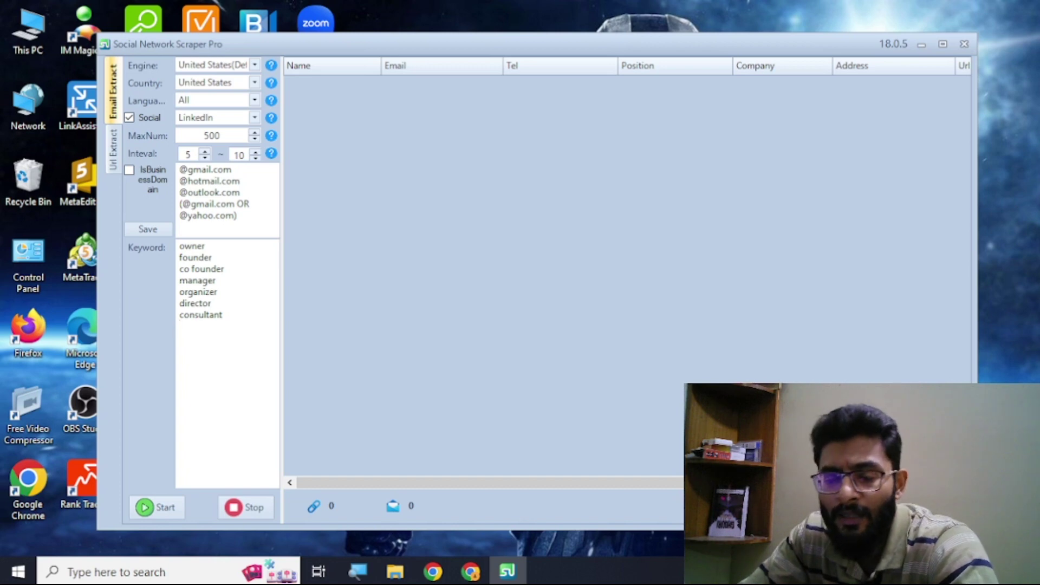
Try dentitst and graphic design as extra keywords below consultant, removing each one.
type("dentitst")
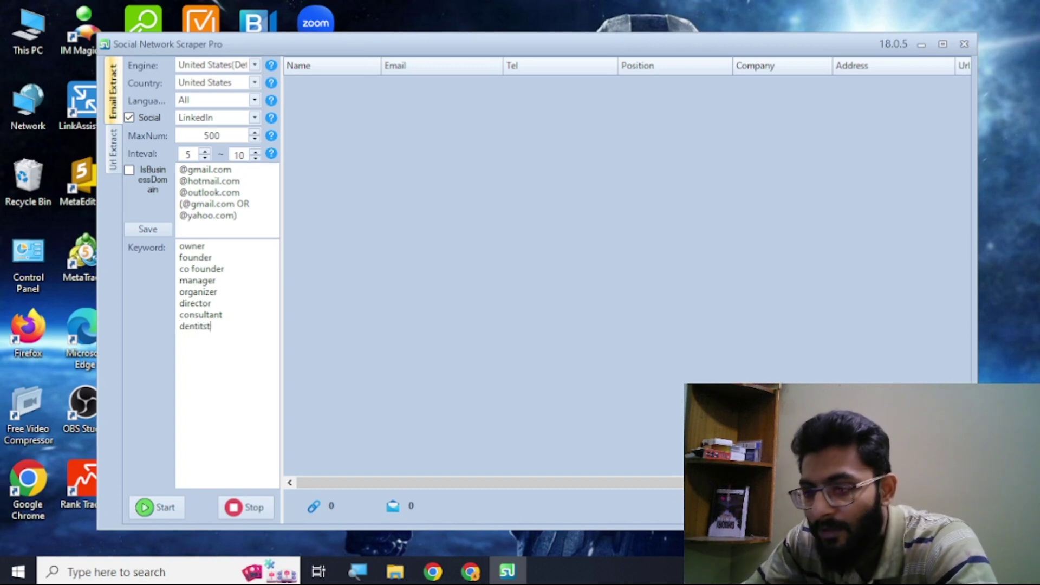
key("shift+Home")
key("BackSpace")
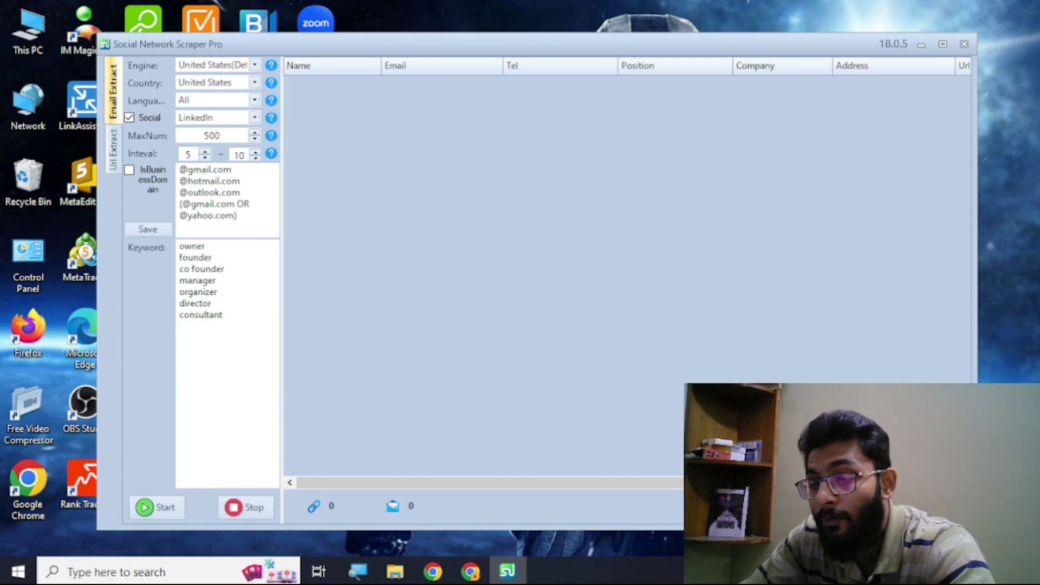
type("g")
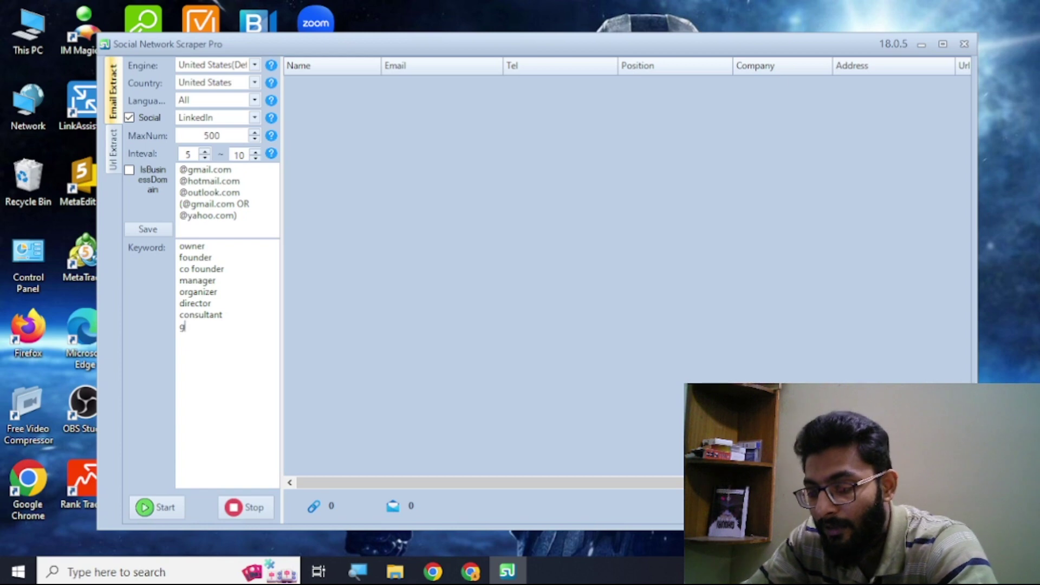
type("raphic desi")
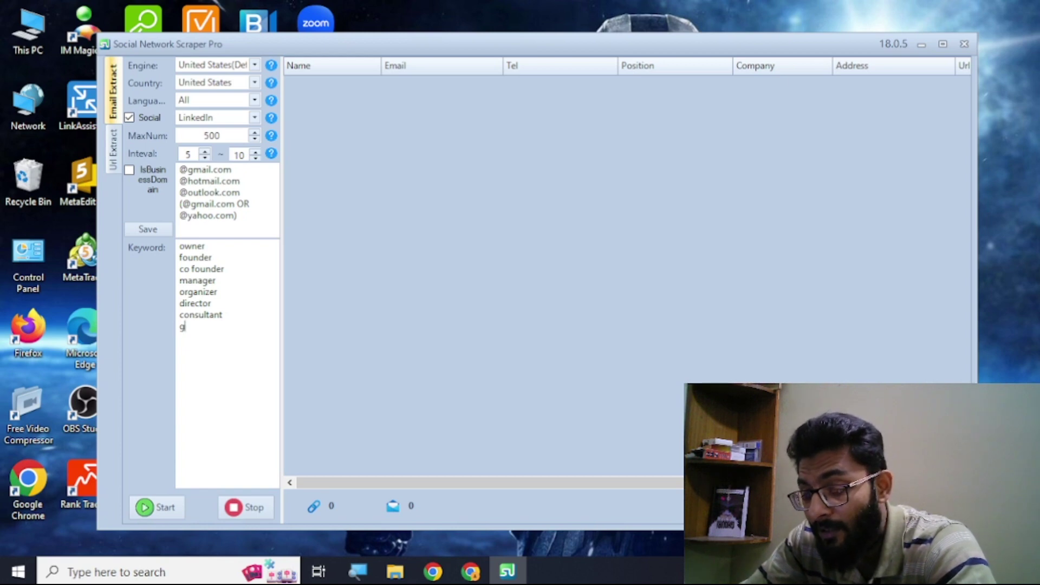
type("gn")
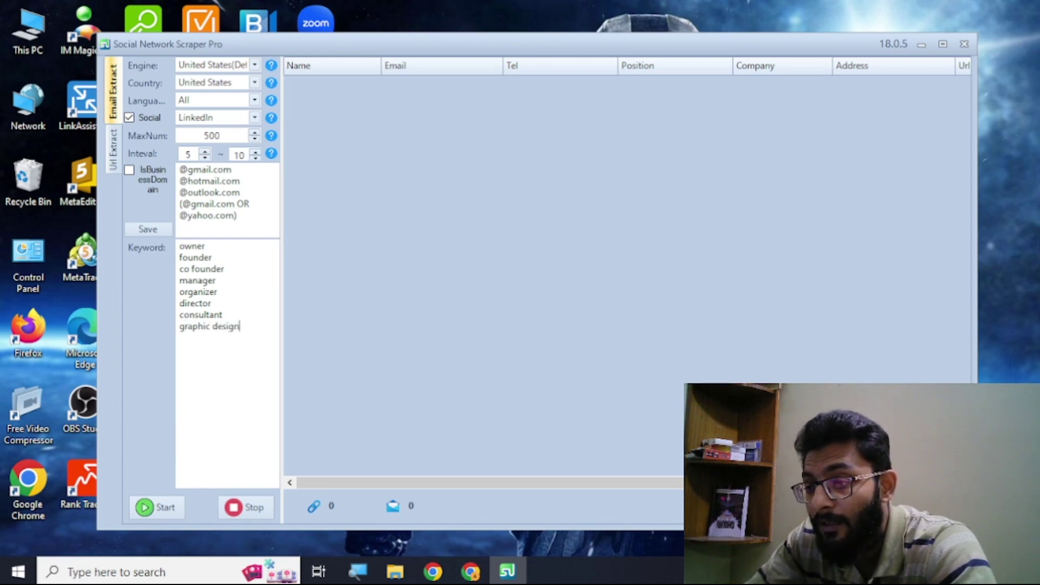
key("ctrl+shift+Left")
key("ctrl+shift+Left")
key("BackSpace")
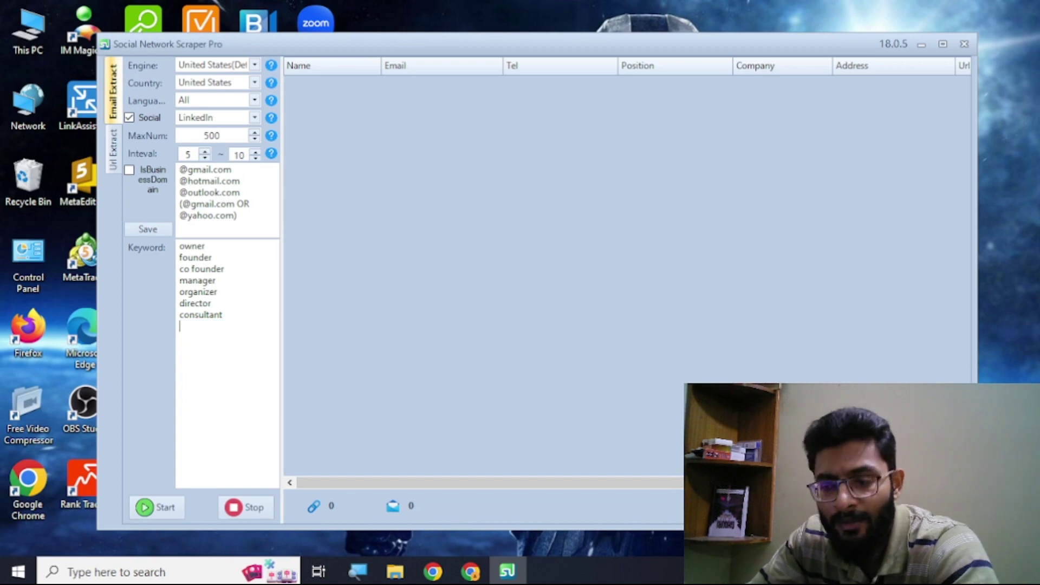
Prefix the keywords owner, founder and co founder with +1.
key("Up")
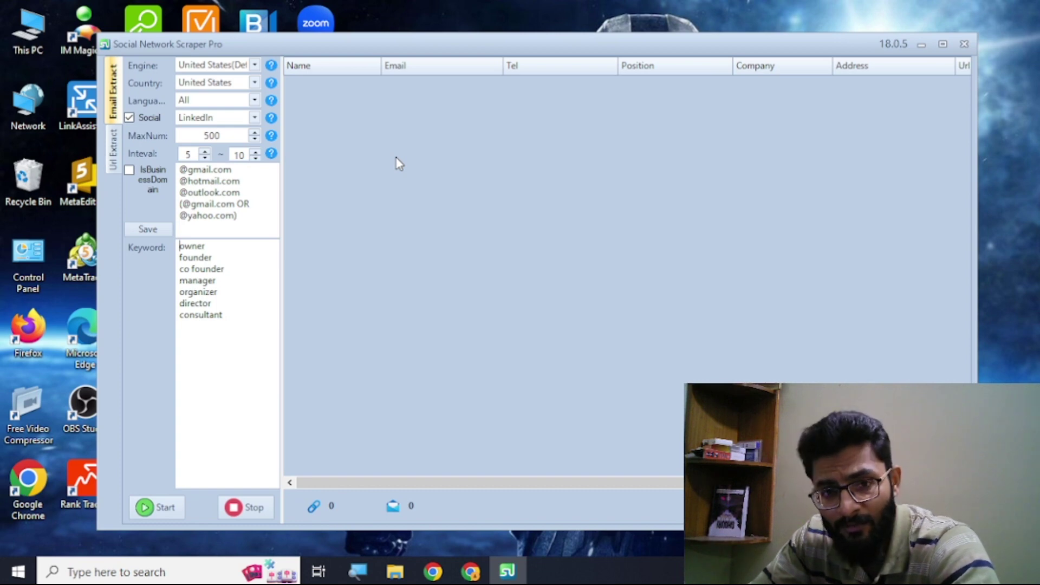
type("+1")
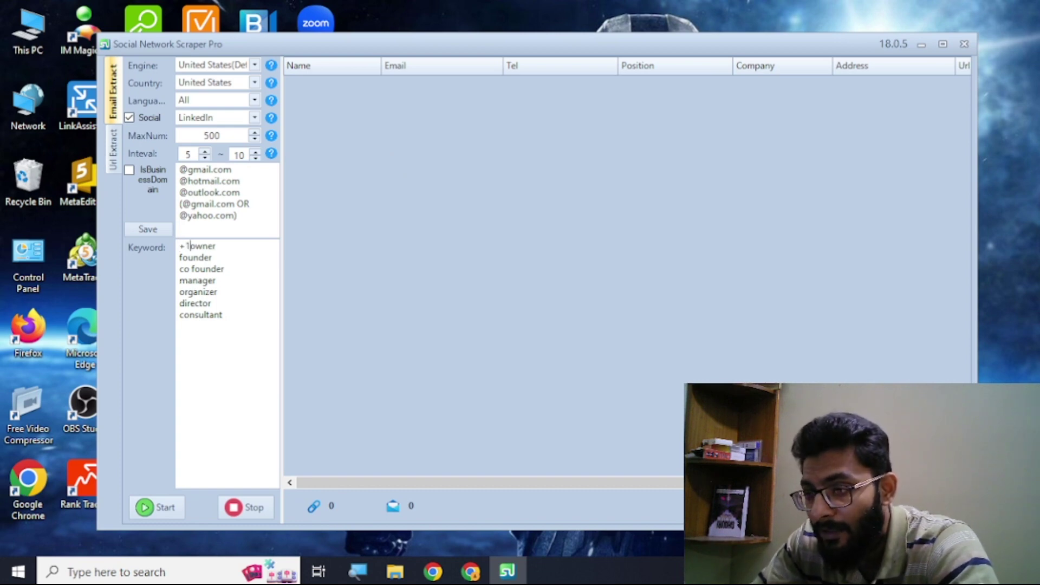
key("shift+Home")
key("ctrl+c")
key("Down")
key("ctrl+v")
key("Down")
key("ctrl+v")
key("Down")
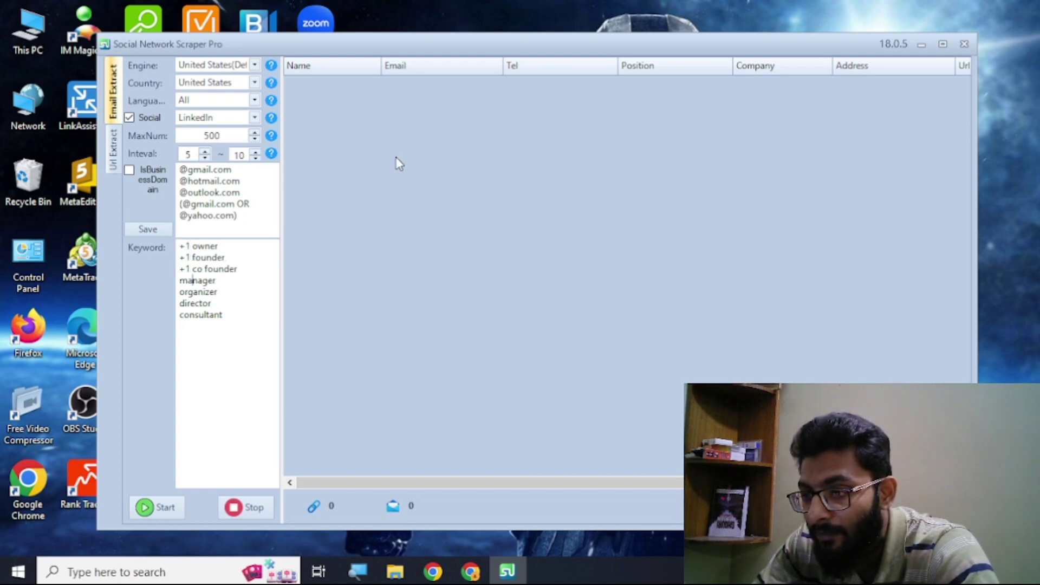
Prefix the remaining keywords manager, organizer, director and consultant with +1.
key("ctrl+v")
key("Down")
key("ctrl+v")
key("Down")
key("ctrl+v")
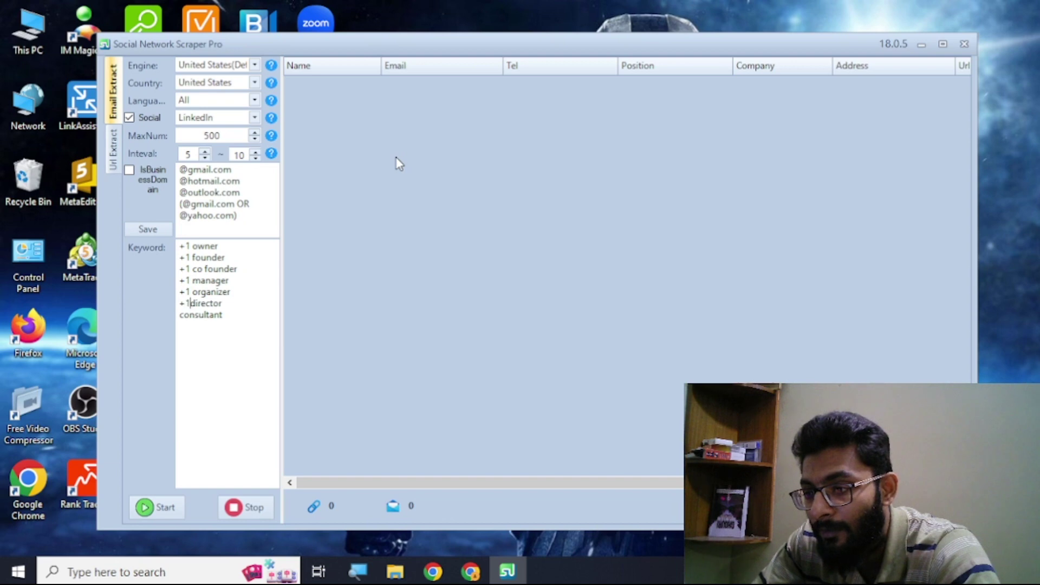
key("Down")
key("Left")
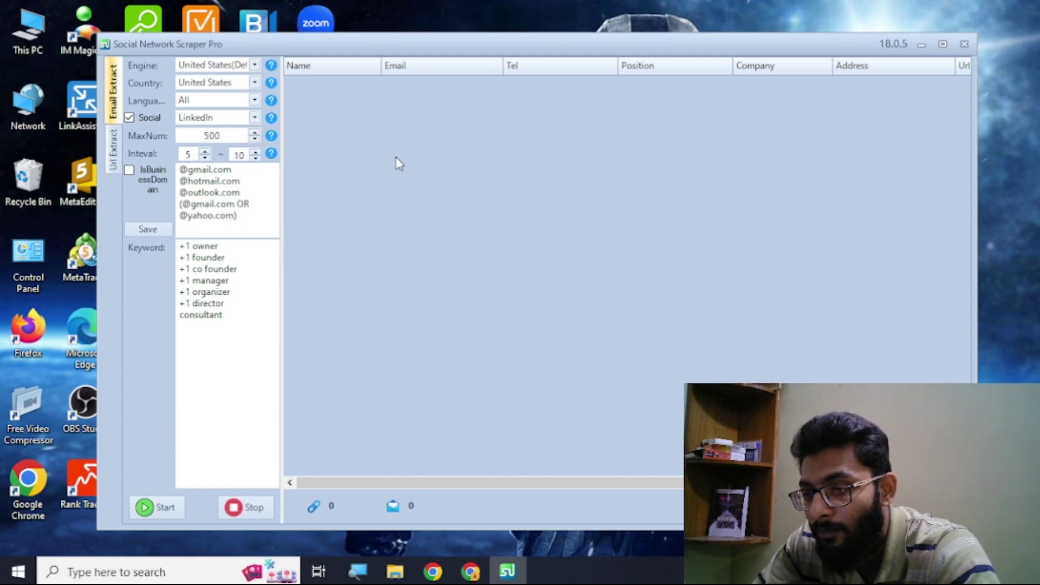
key("ctrl+v")
key("BackSpace")
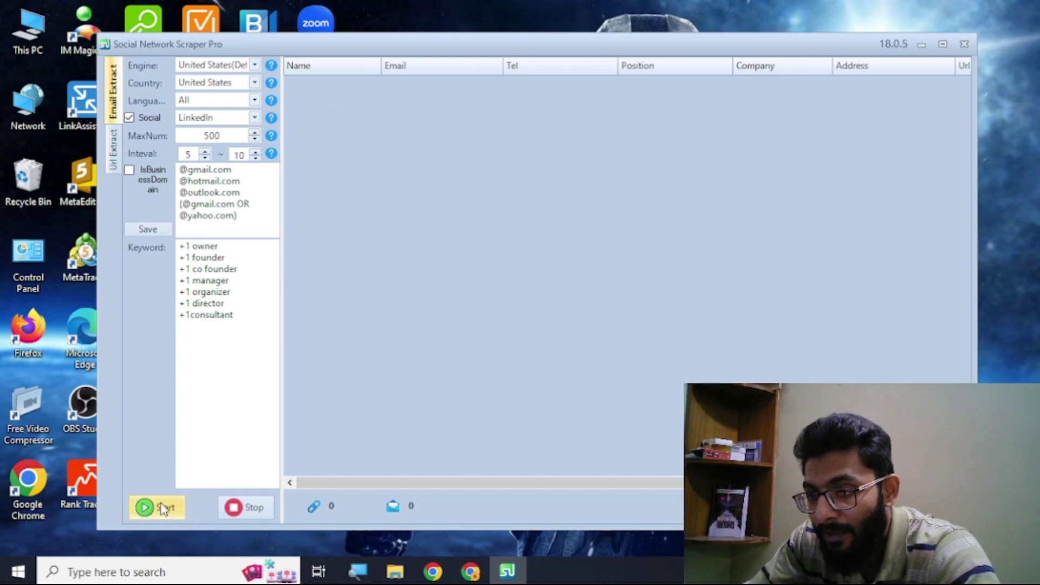
View the URL extraction page briefly and start the LinkedIn email extraction, bringing the scraper back in front of the browser.
left_click(111, 157)
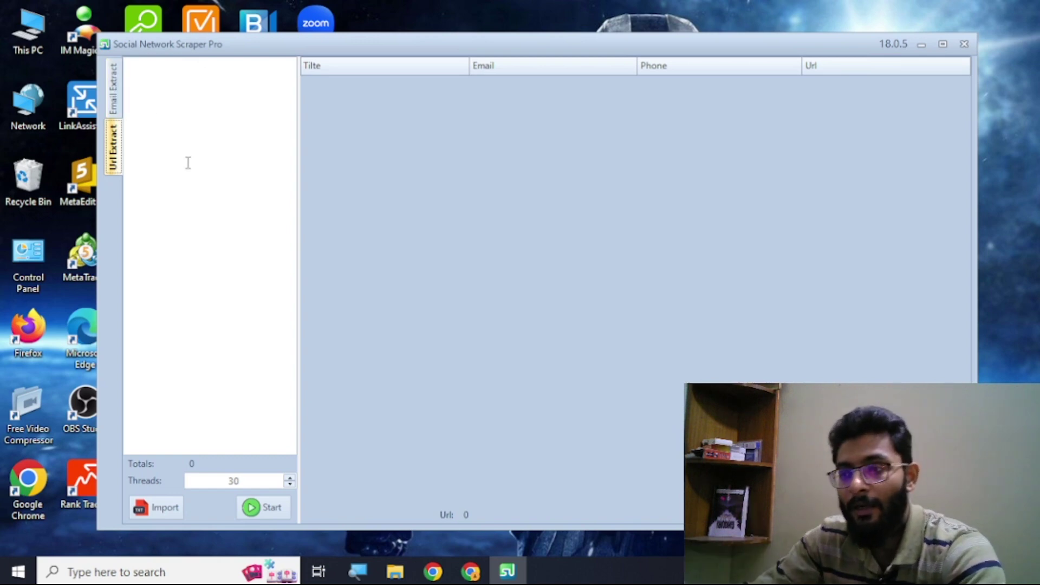
left_click(113, 85)
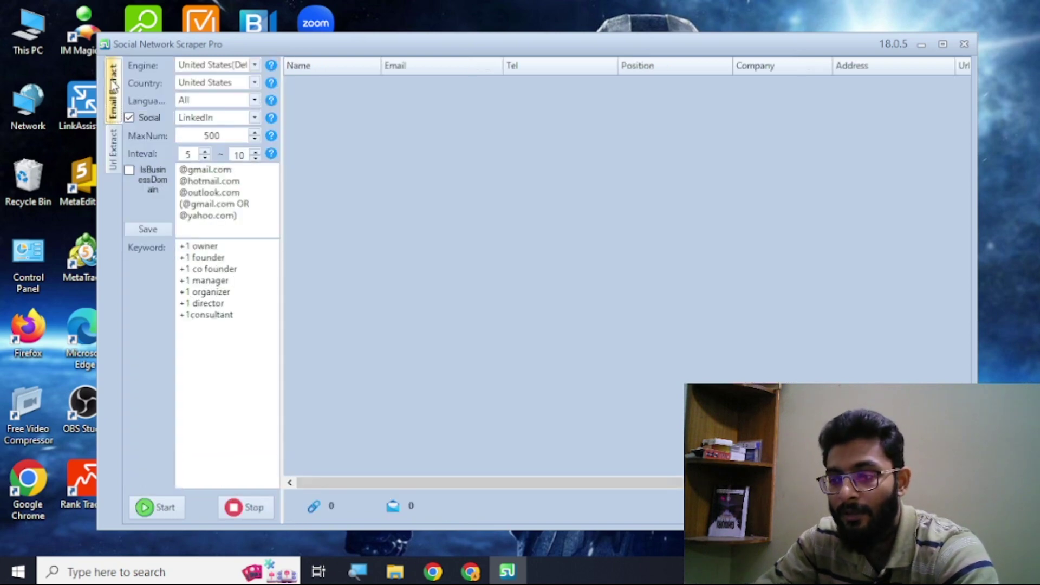
left_click(201, 416)
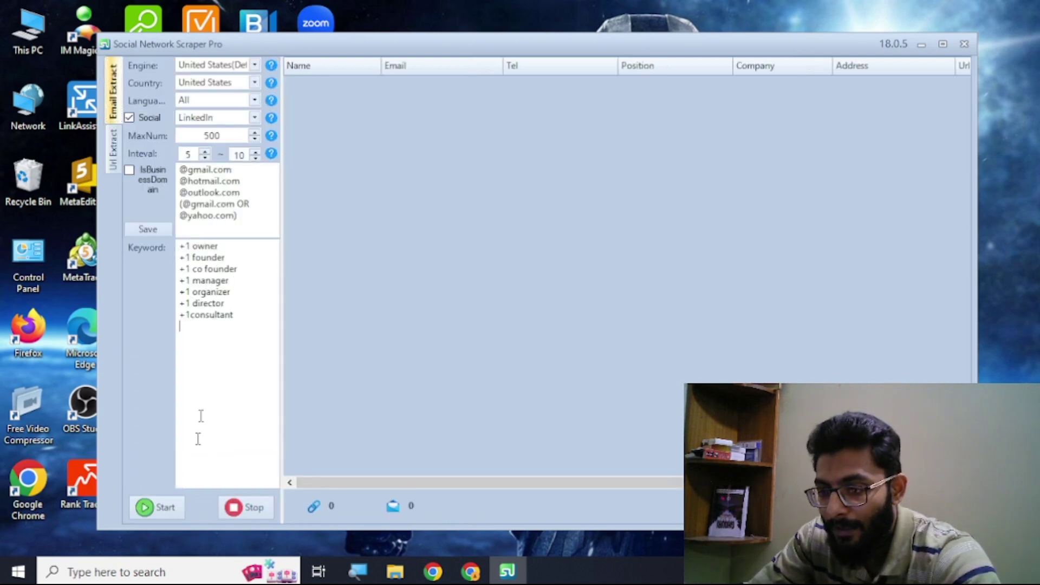
left_click(171, 514)
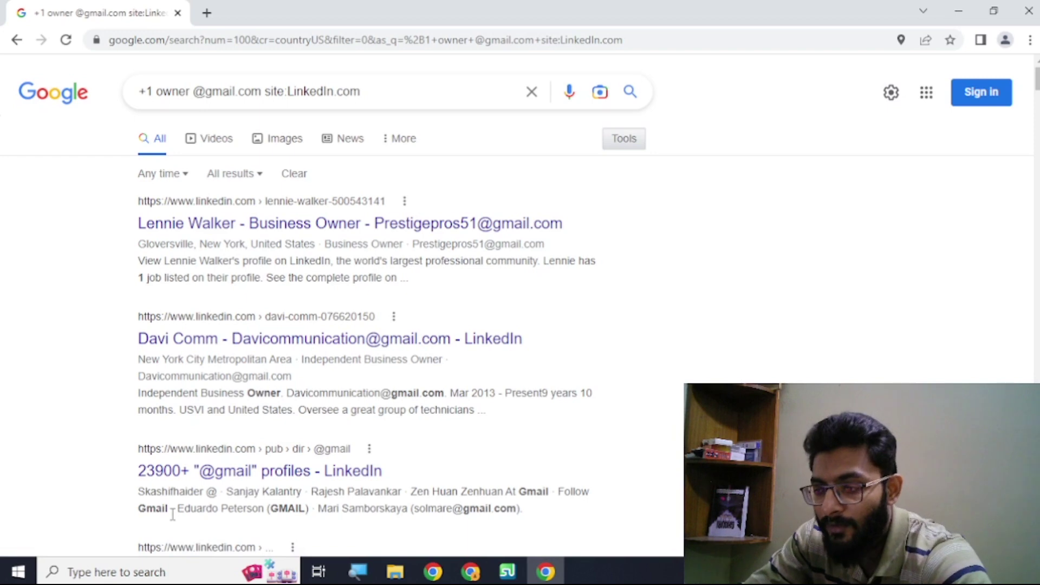
left_click(512, 575)
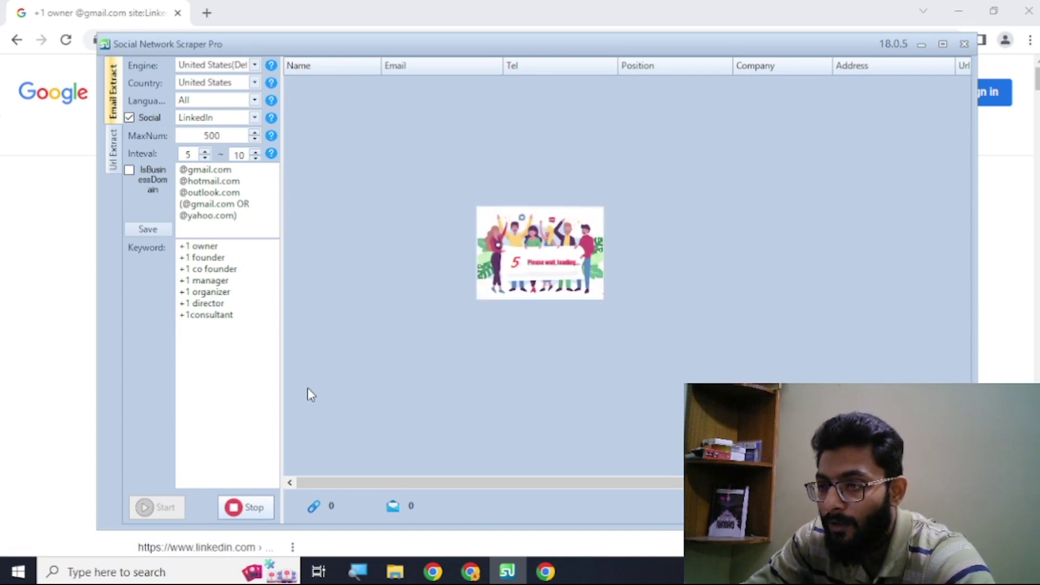
Examine the available social network choices and the contact results of the LinkedIn extraction.
left_click(255, 118)
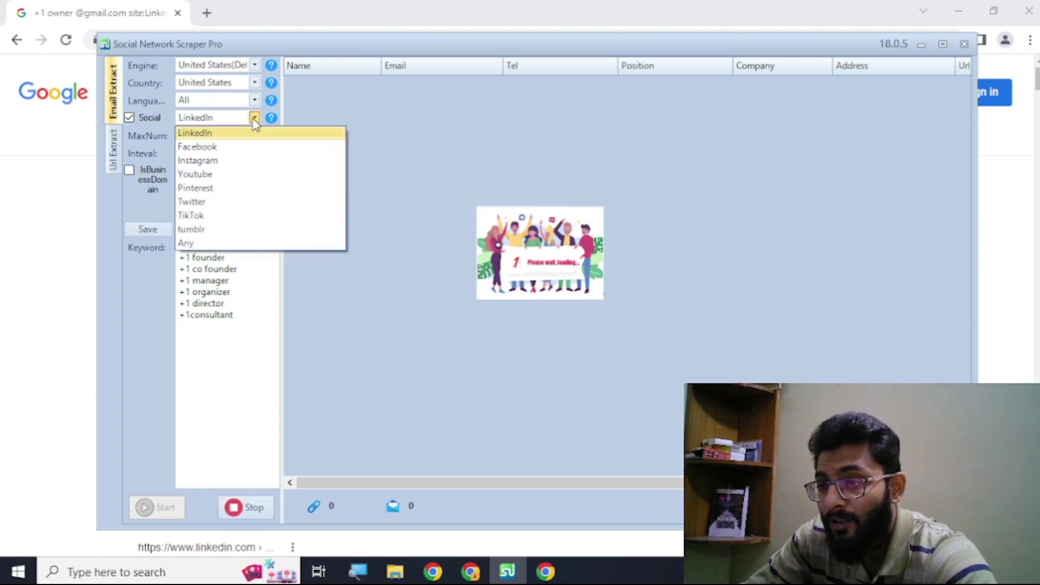
left_click(255, 119)
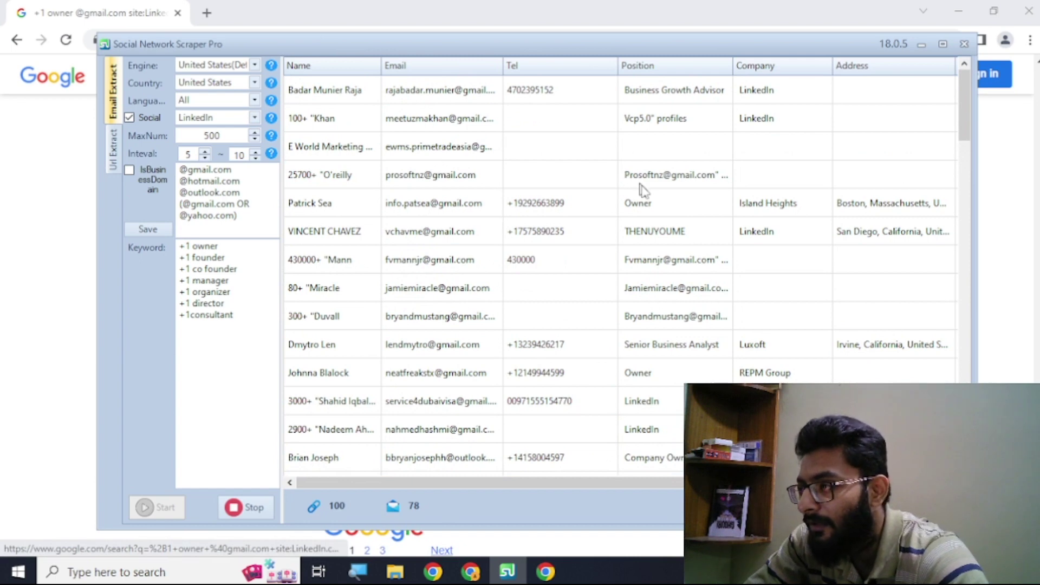
mouse_move(619, 482)
left_mouse_down()
mouse_move(803, 482)
mouse_move(619, 482)
left_mouse_up()
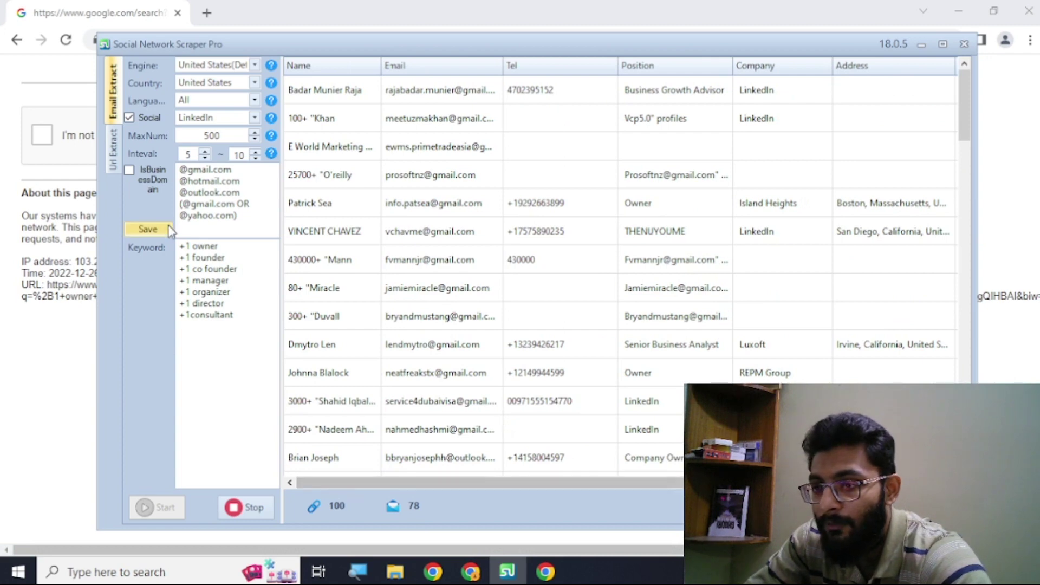
Complete Google's not-a-robot check in the browser and stop the LinkedIn extraction in the scraper.
left_click(65, 139)
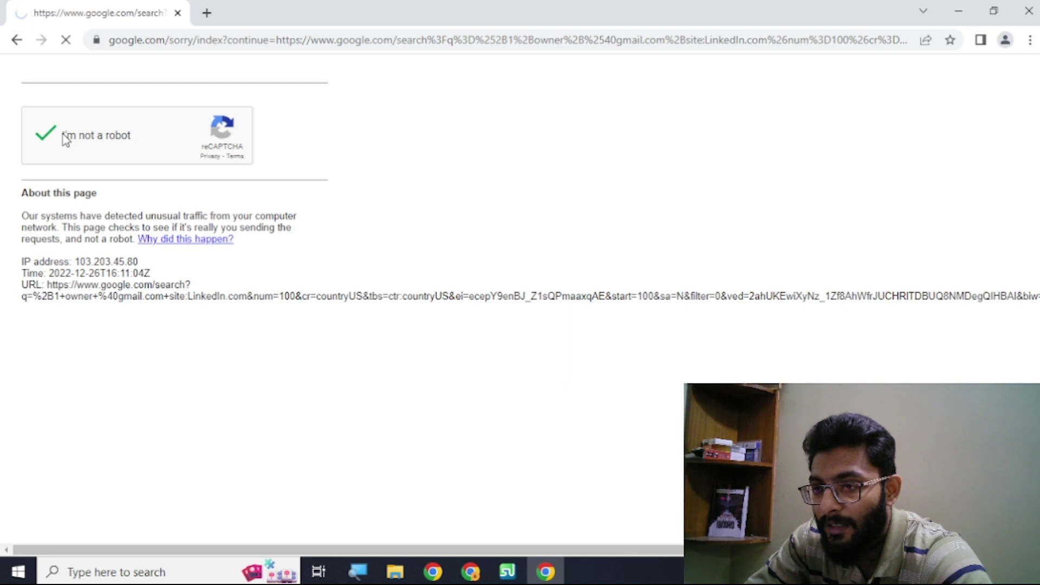
left_click(507, 571)
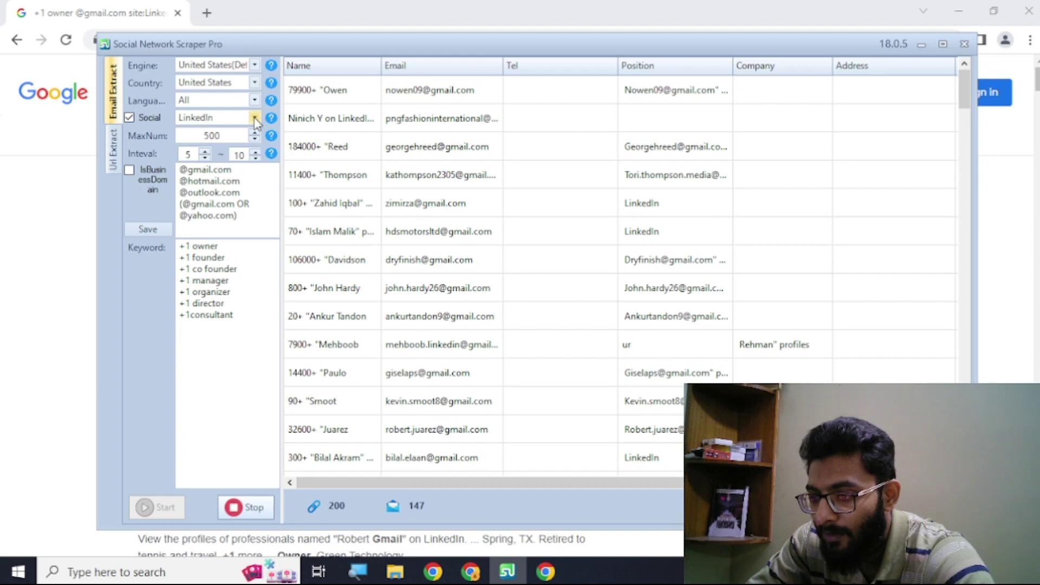
left_click(245, 509)
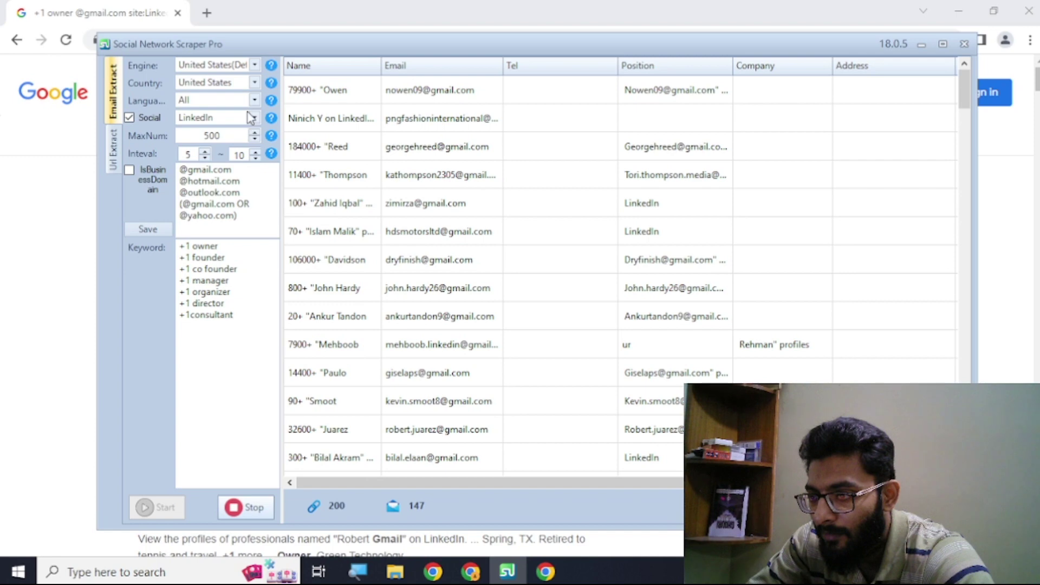
left_click(583, 306)
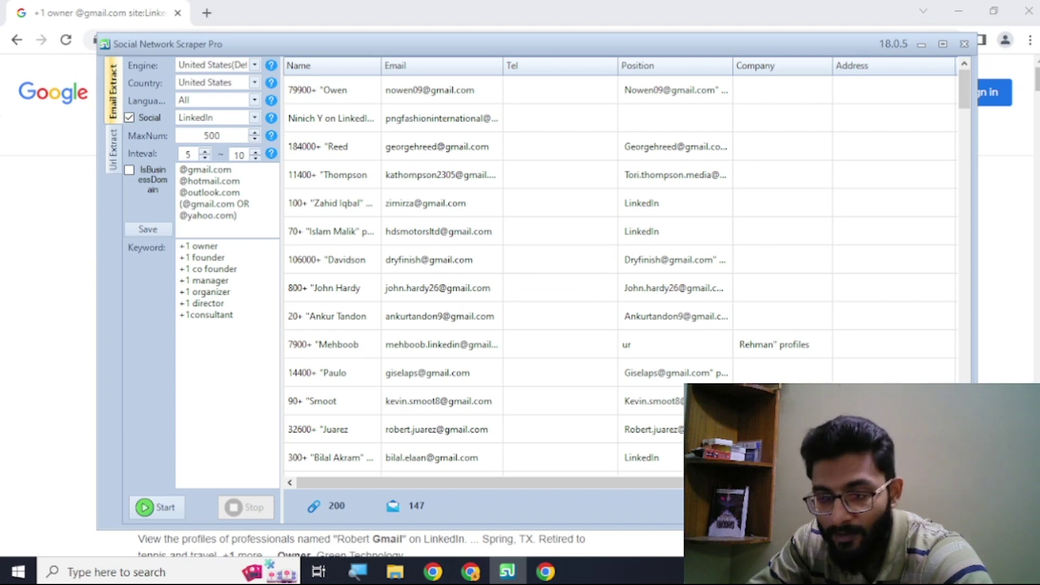
Set the social network to Facebook and start the extraction with the same +1 keywords.
left_click(257, 126)
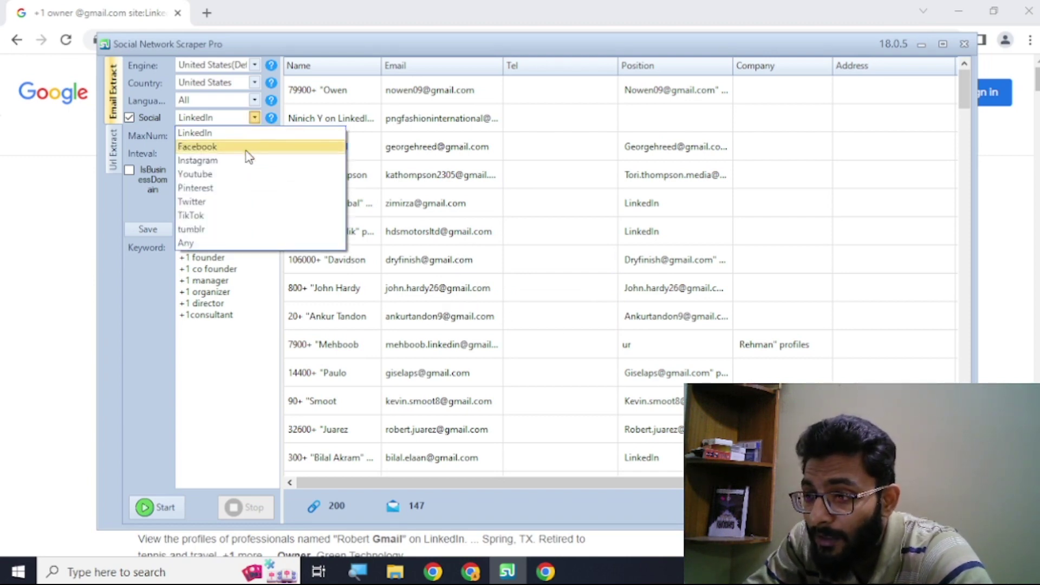
left_click(247, 146)
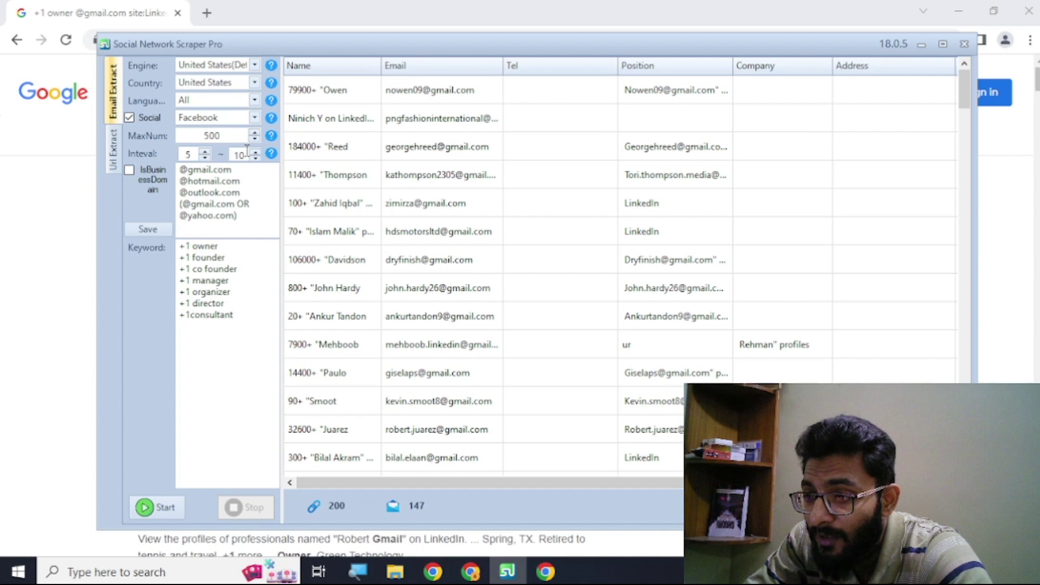
left_click(151, 518)
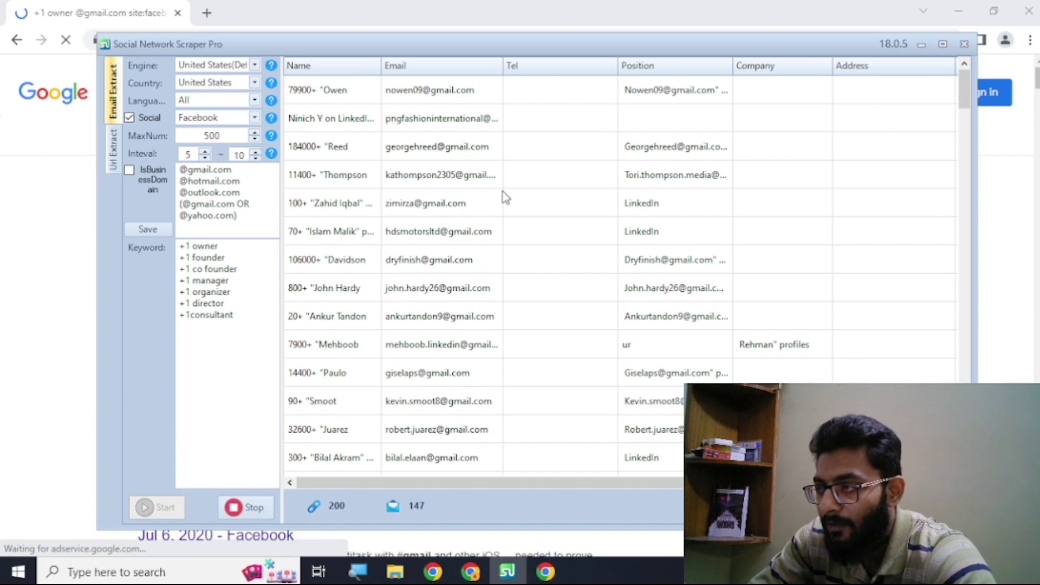
left_click(440, 7)
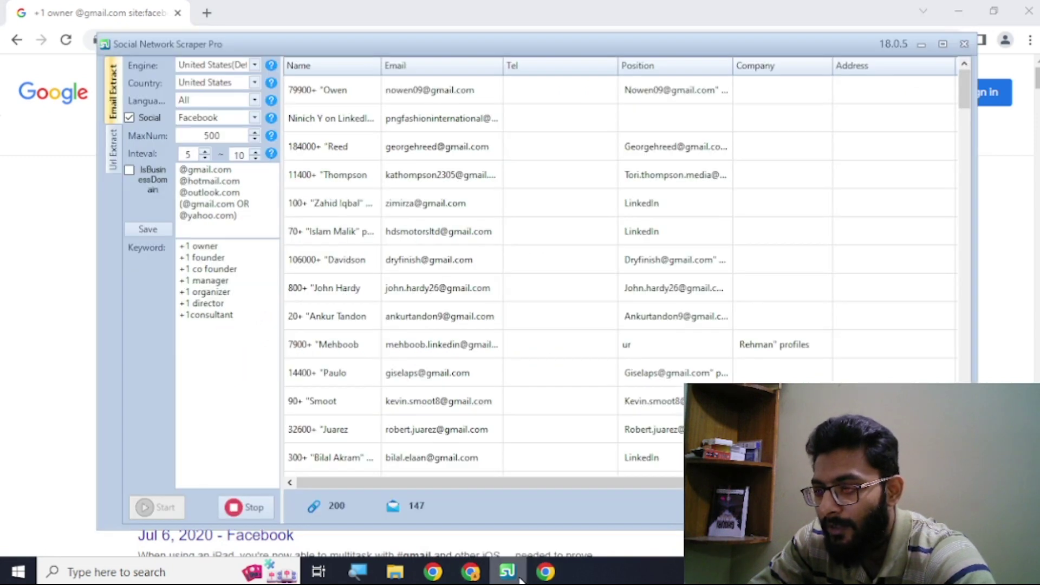
left_click(507, 572)
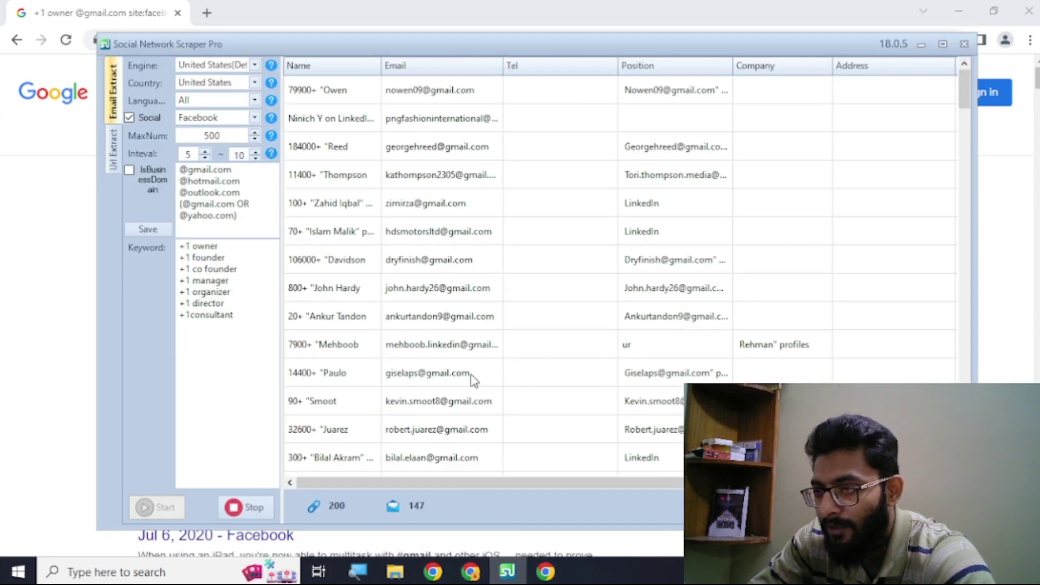
Complete Google's robot check for the Facebook search by selecting and verifying the squares with traffic lights.
left_click_drag(378, 46, 380, 51)
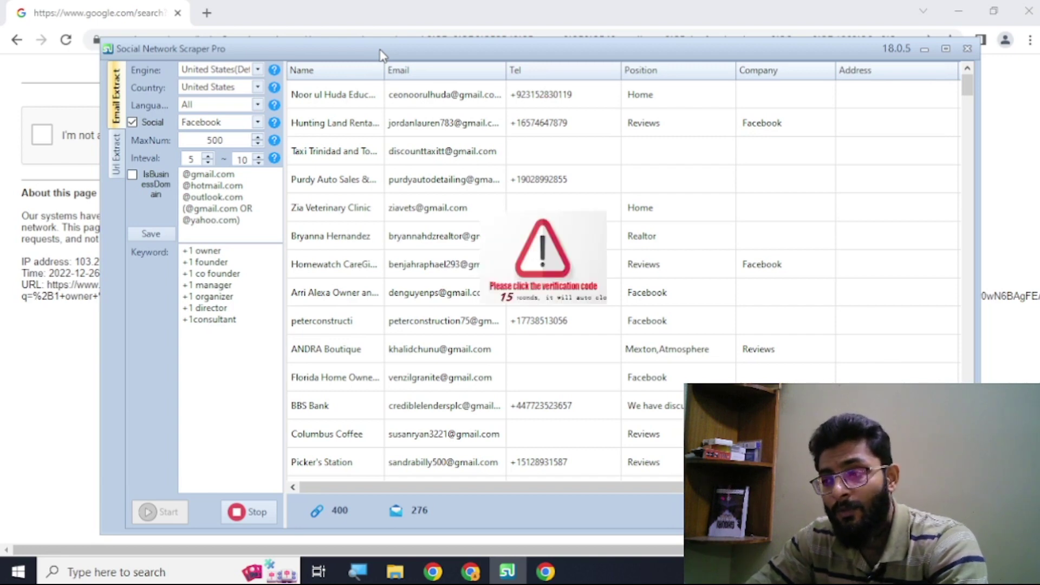
left_click(71, 153)
left_click(71, 152)
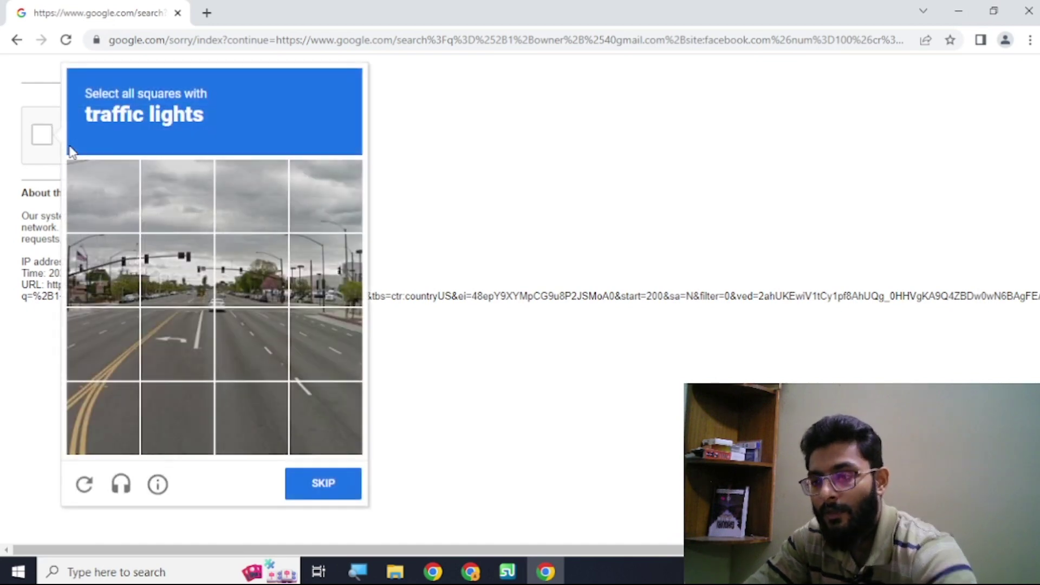
left_click(126, 278)
left_click(190, 283)
left_click(264, 264)
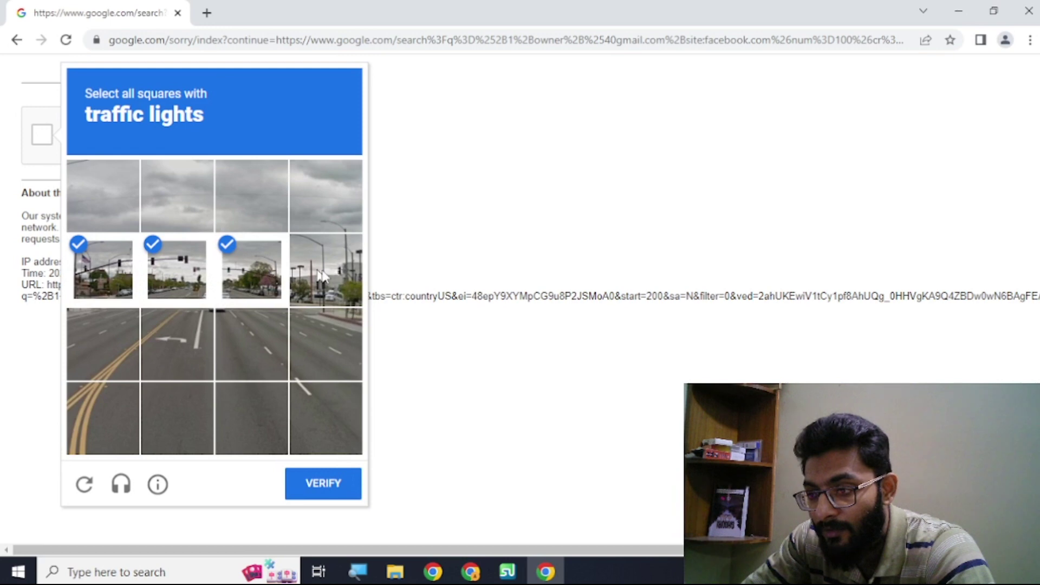
left_click(322, 273)
left_click(332, 496)
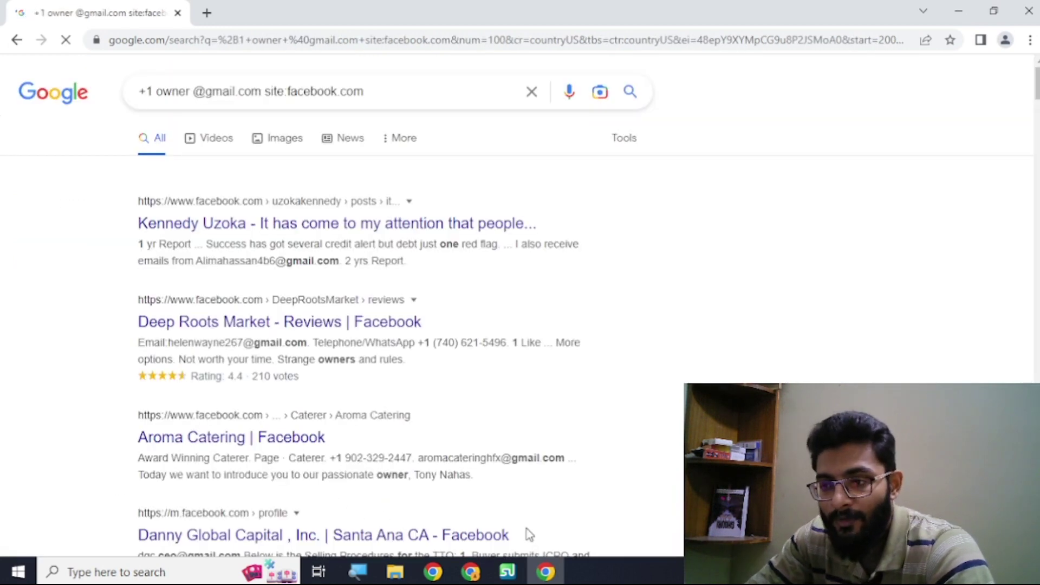
Review the extracted Facebook contacts in the scraper and the +1 founder search in the browser.
left_click(519, 572)
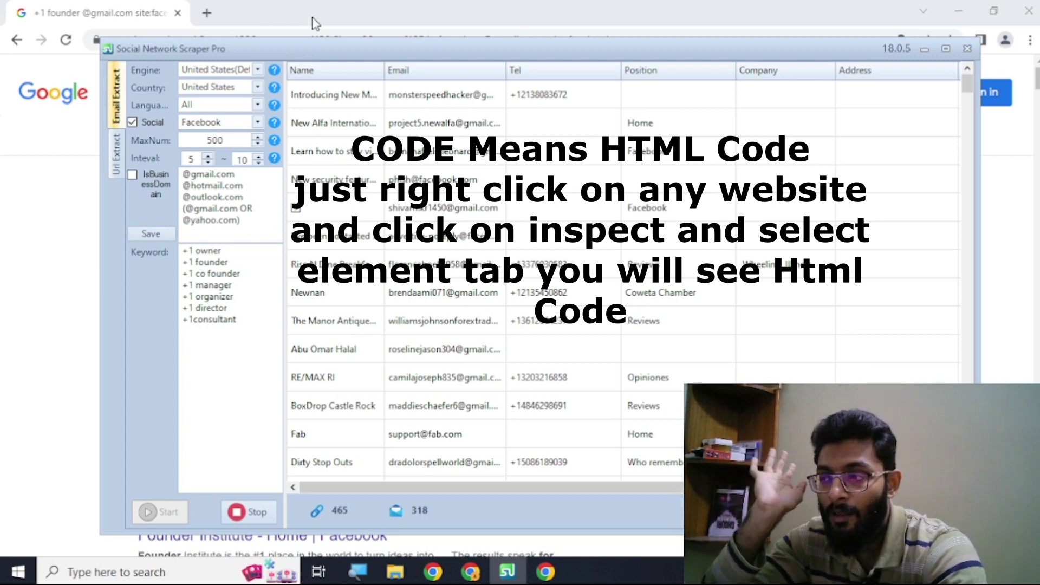
left_click(376, 7)
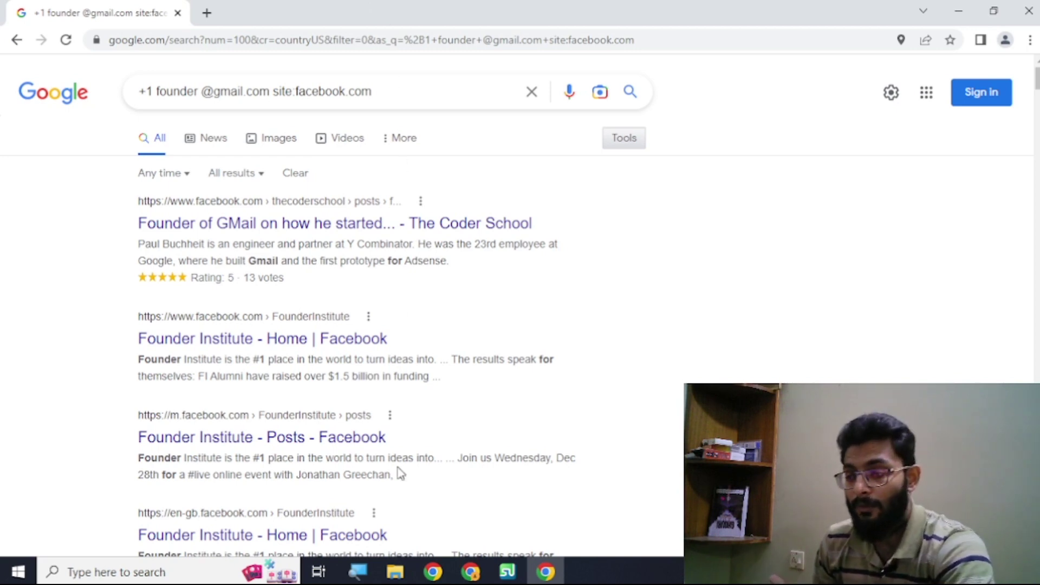
left_click(508, 573)
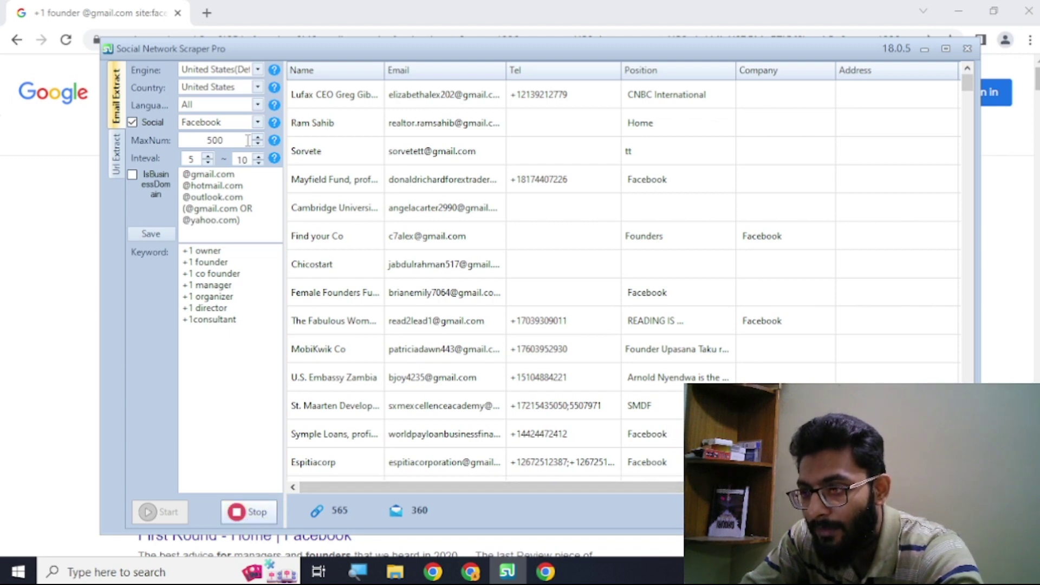
End the Facebook run and start an extraction with the social network set to TikTok, bringing its browser search to the front.
left_click(262, 125)
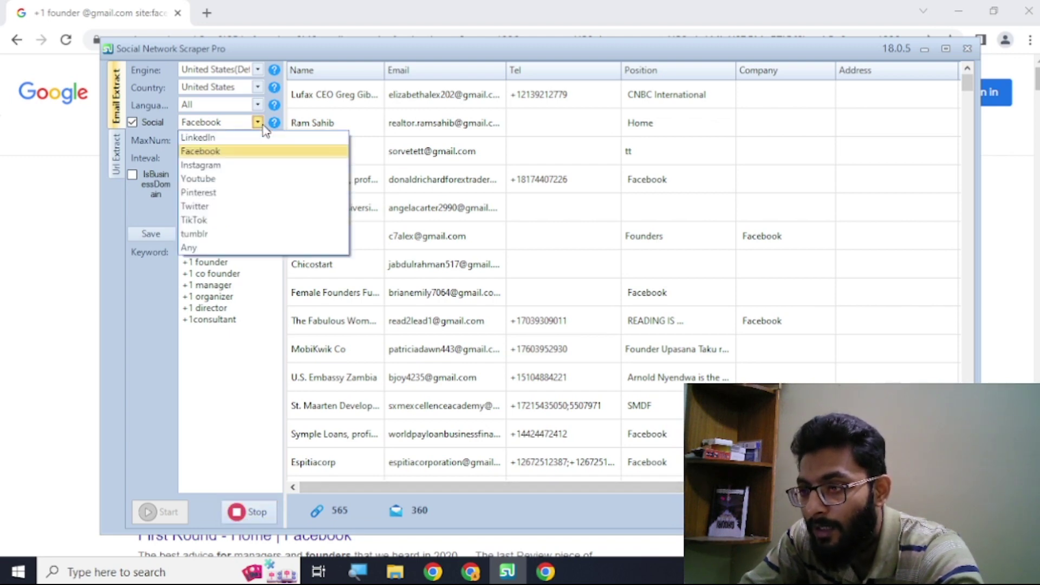
left_click(256, 221)
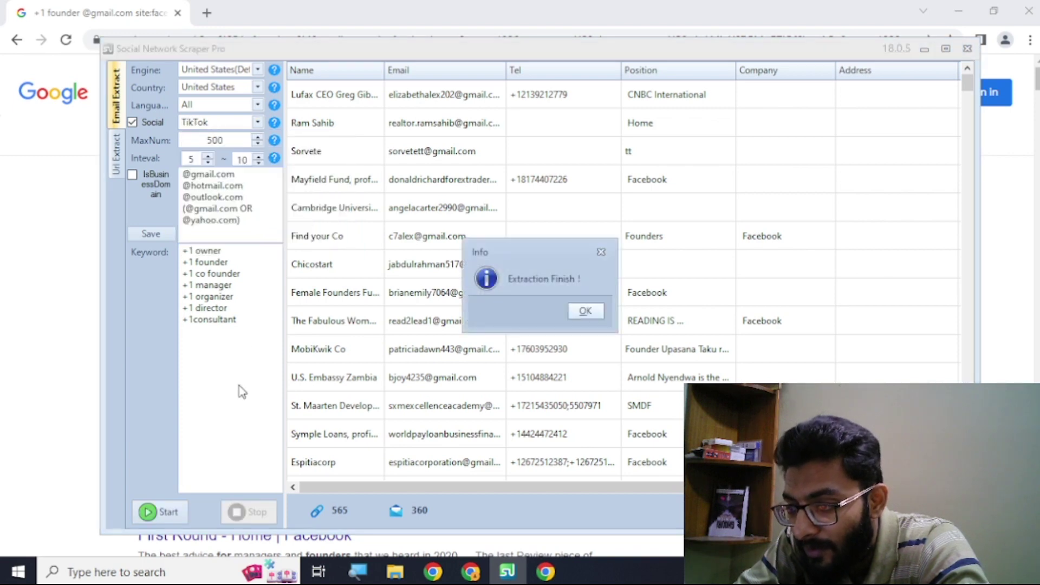
left_click(577, 311)
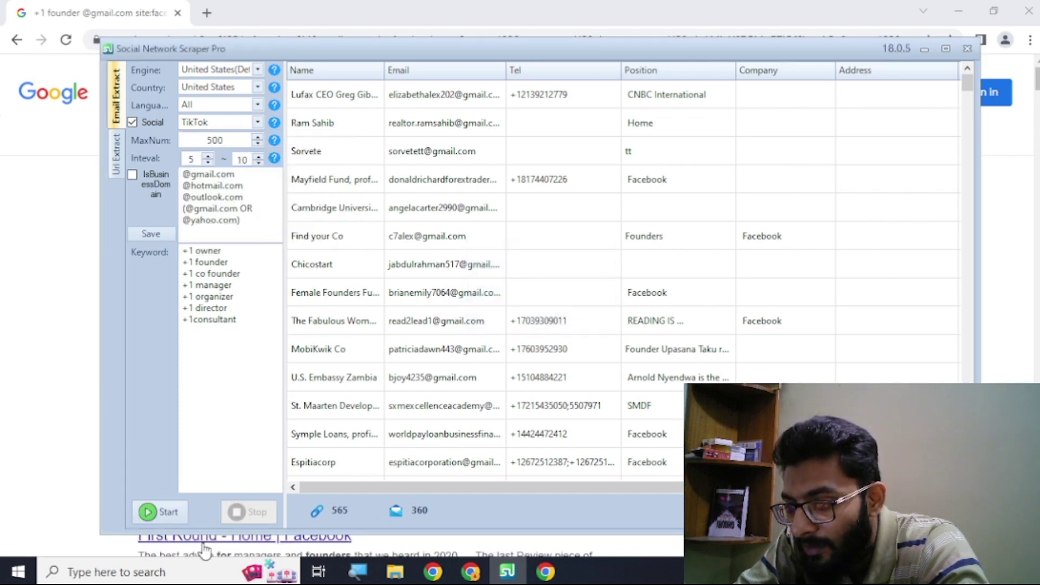
left_click(168, 518)
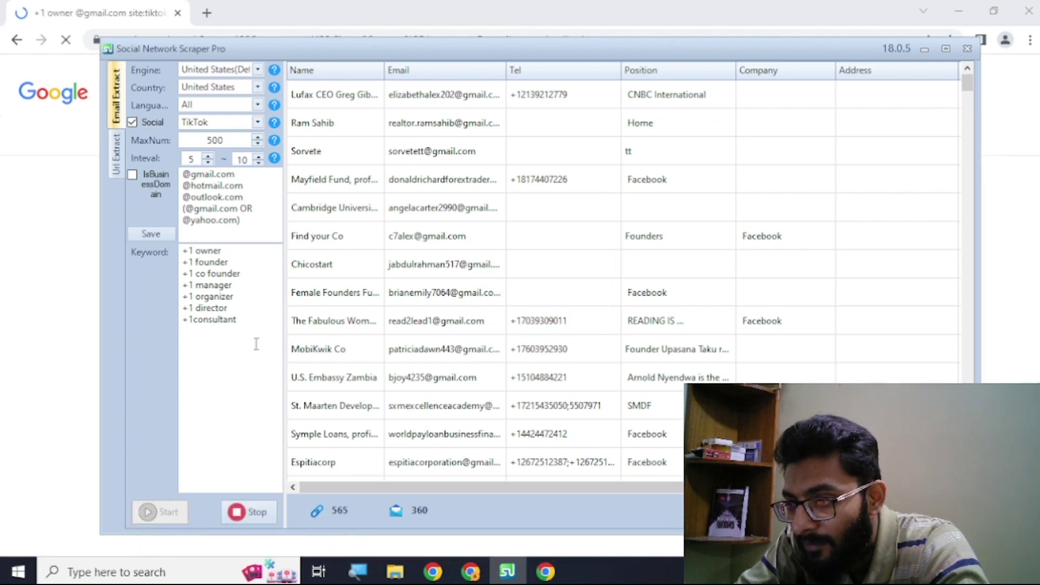
left_click(373, 8)
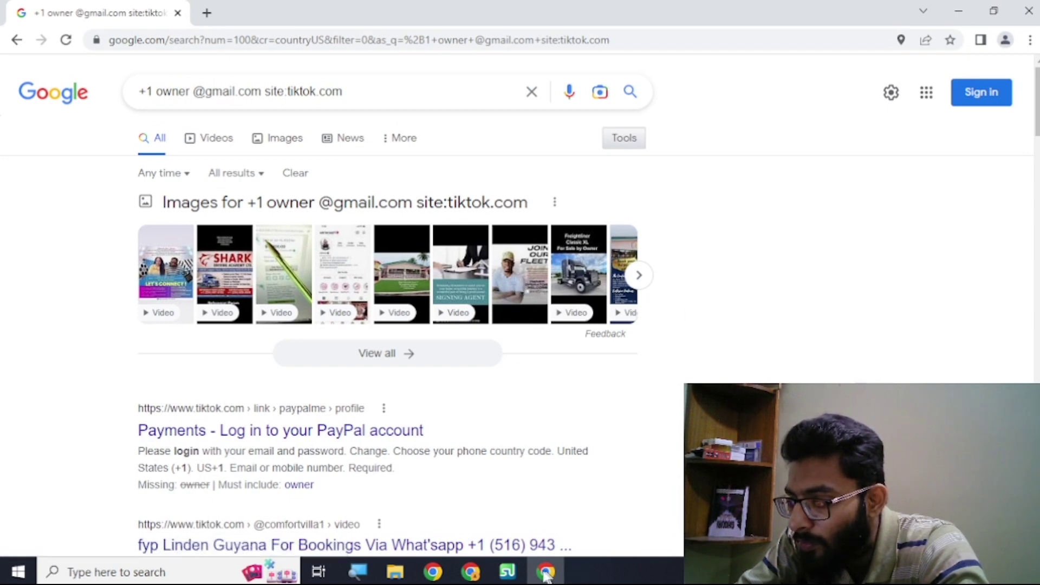
Complete Google's robot check for the TikTok search by selecting and verifying the squares with traffic lights.
left_click(520, 573)
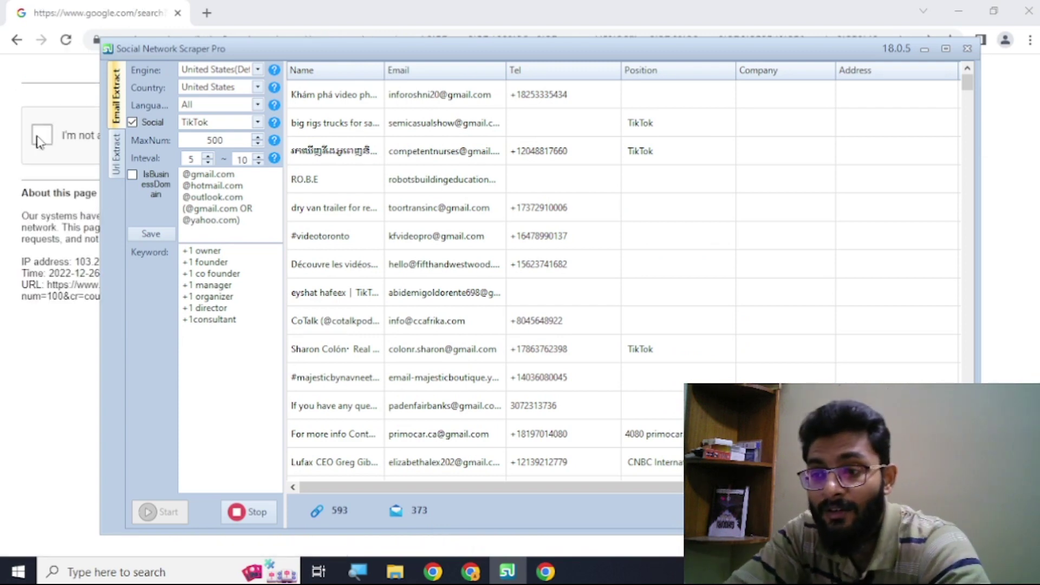
left_click(77, 138)
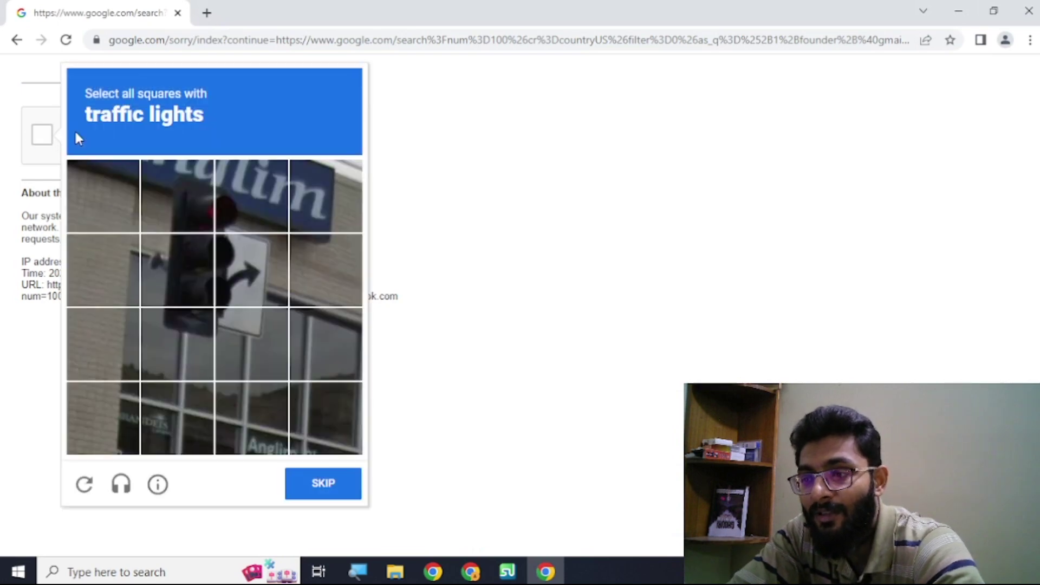
left_click(248, 202)
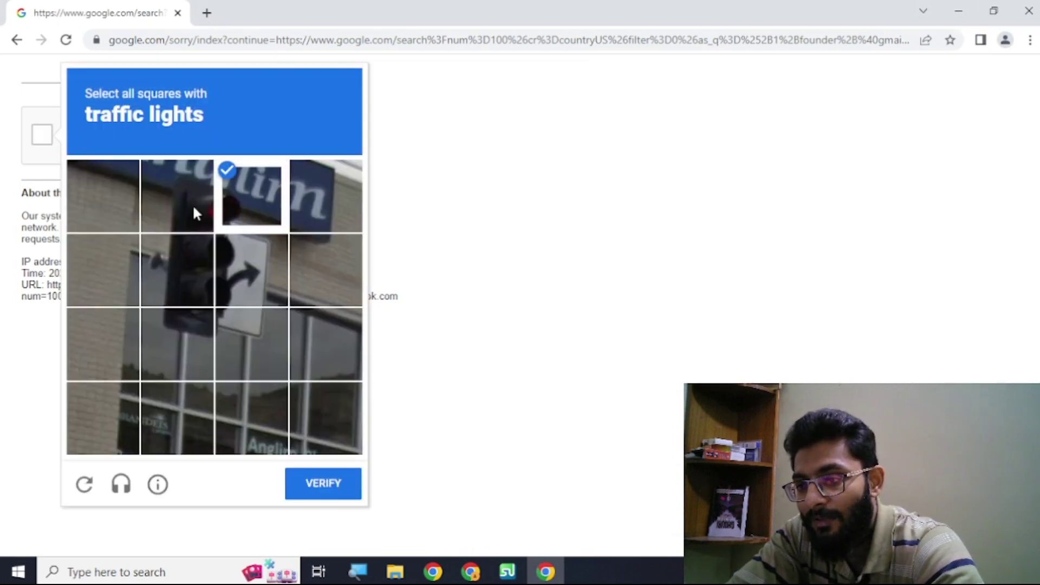
left_click(192, 206)
left_click(251, 287)
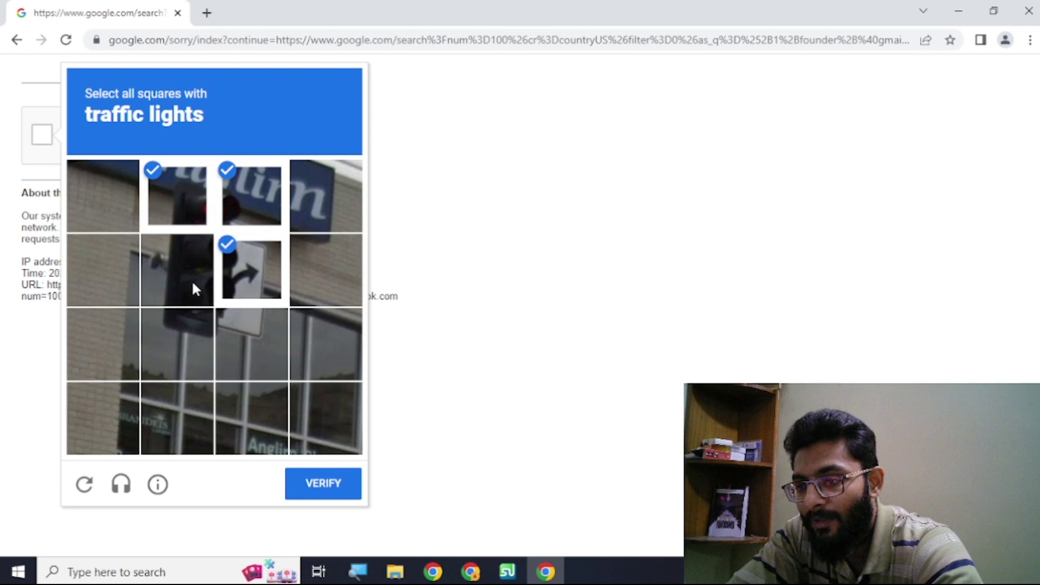
left_click(191, 282)
left_click(259, 333)
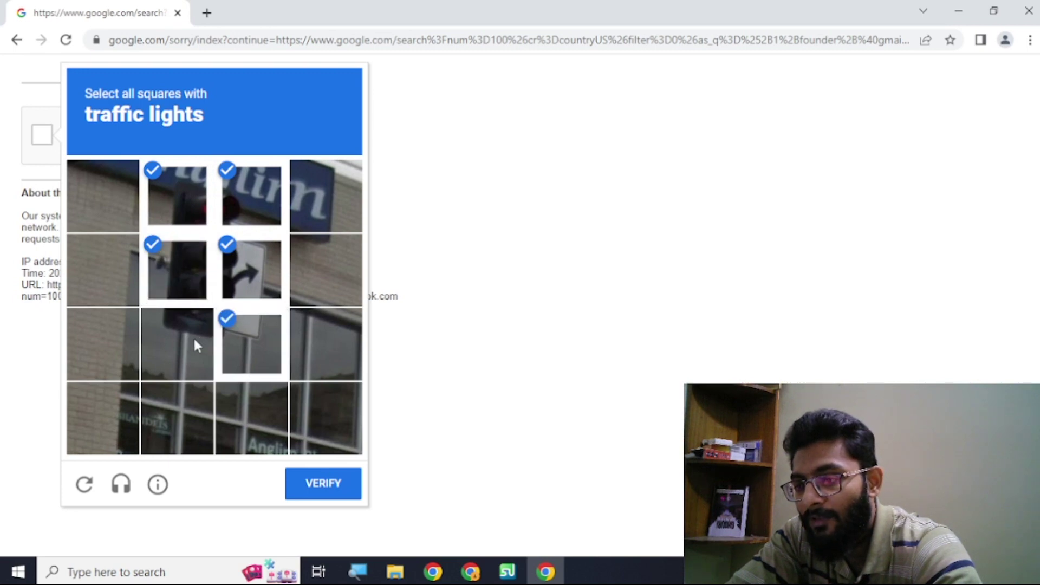
left_click(194, 336)
left_click(324, 484)
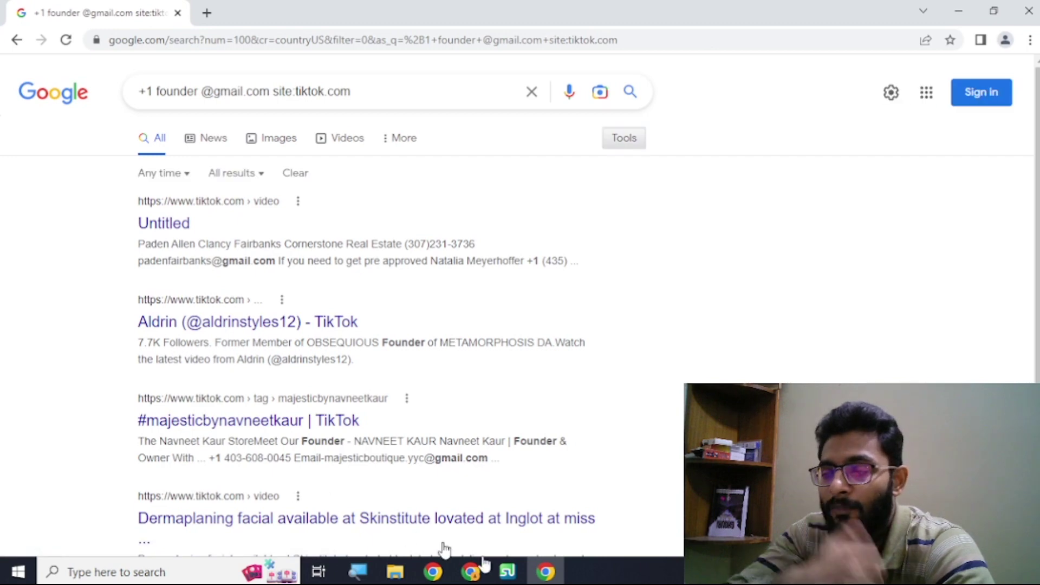
Review the extracted TikTok contacts in the scraper, including their Url and Description columns.
mouse_move(546, 573)
left_click(508, 572)
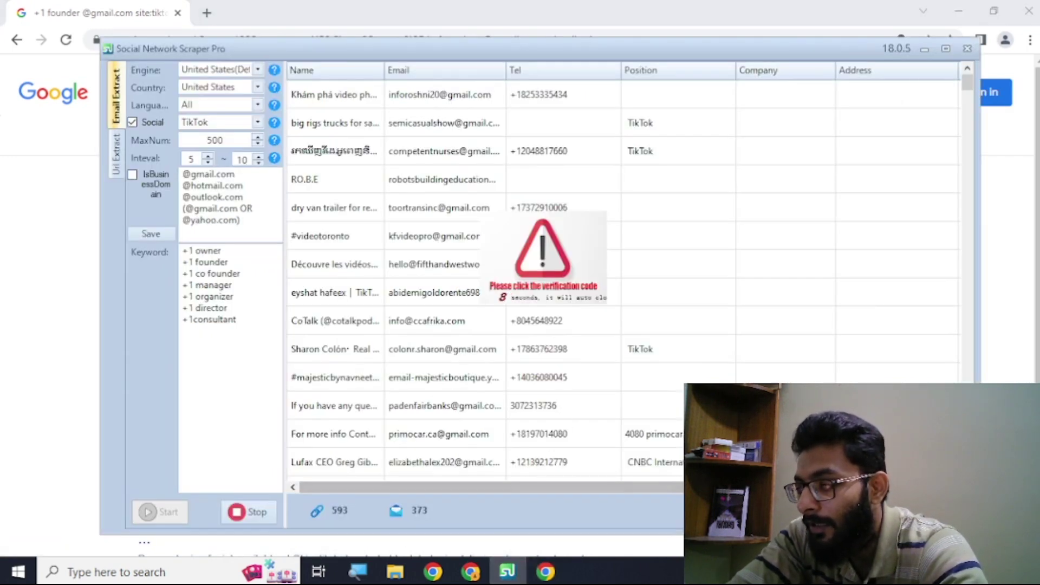
left_click_drag(704, 487, 889, 487)
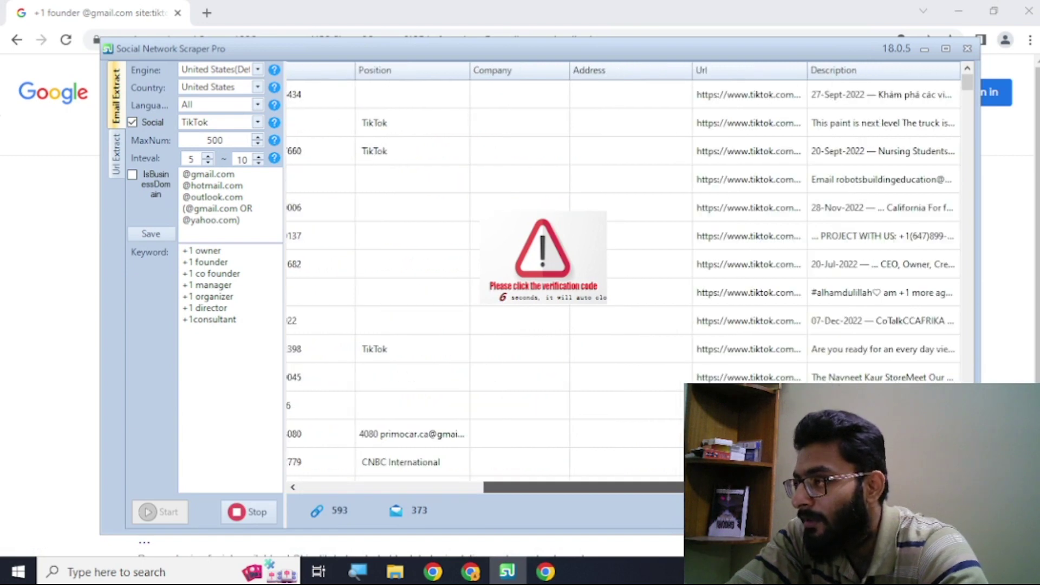
left_click(750, 176)
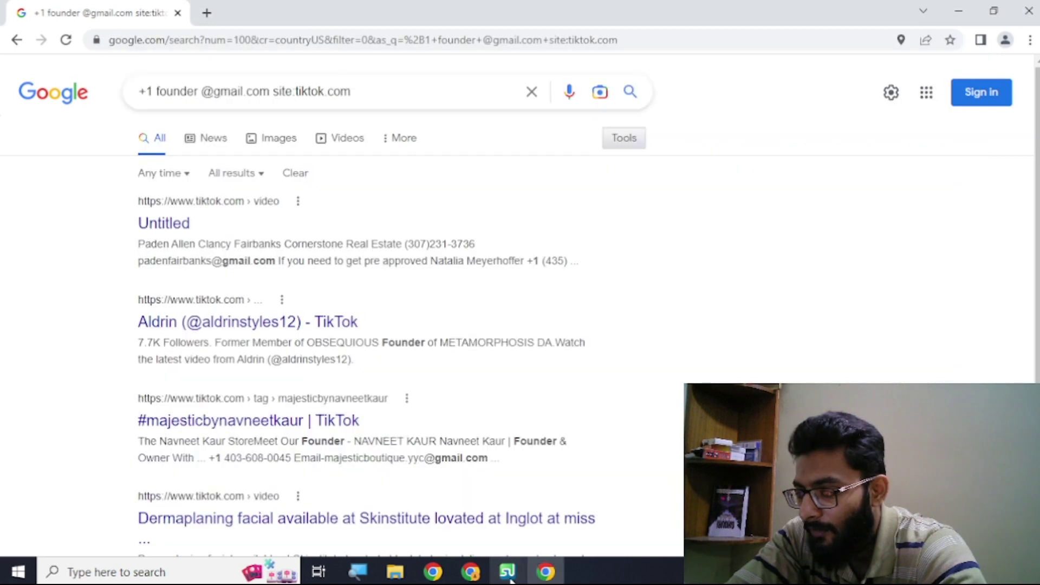
End the TikTok run, save the extracted contacts as an Excel file in the Downloads folder and open it.
left_click(508, 574)
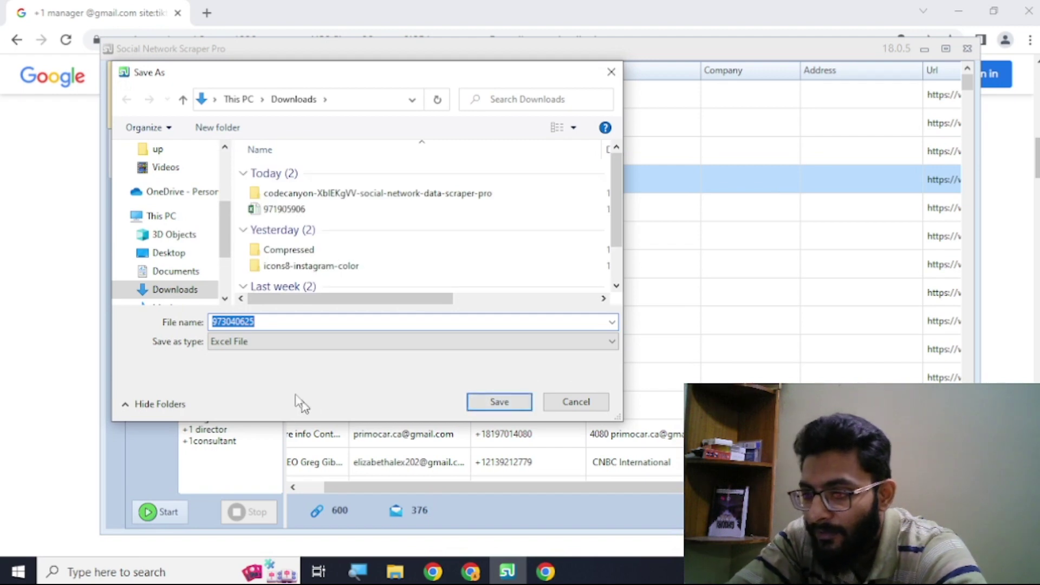
left_click(475, 402)
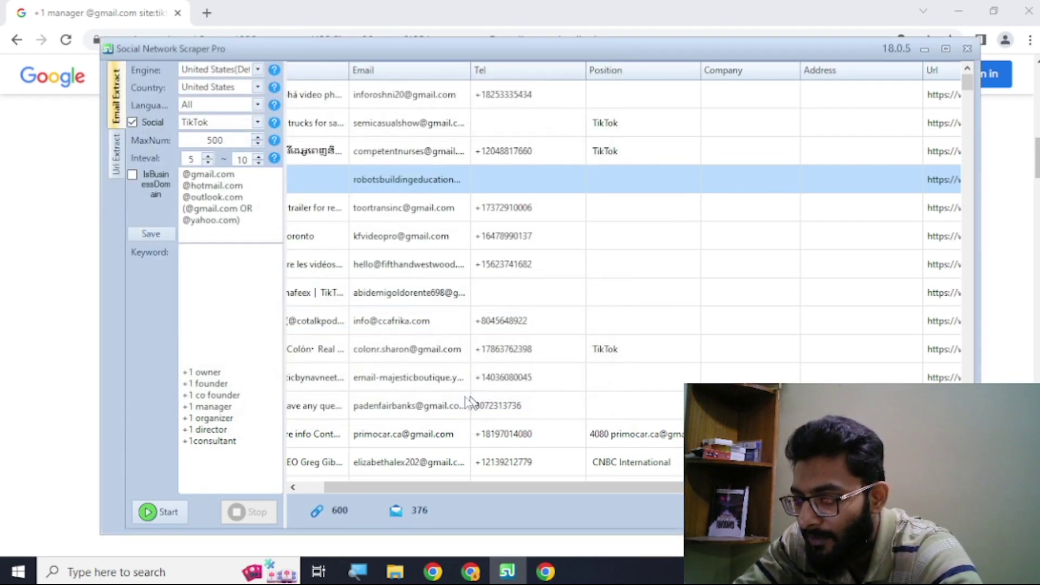
left_click(585, 311)
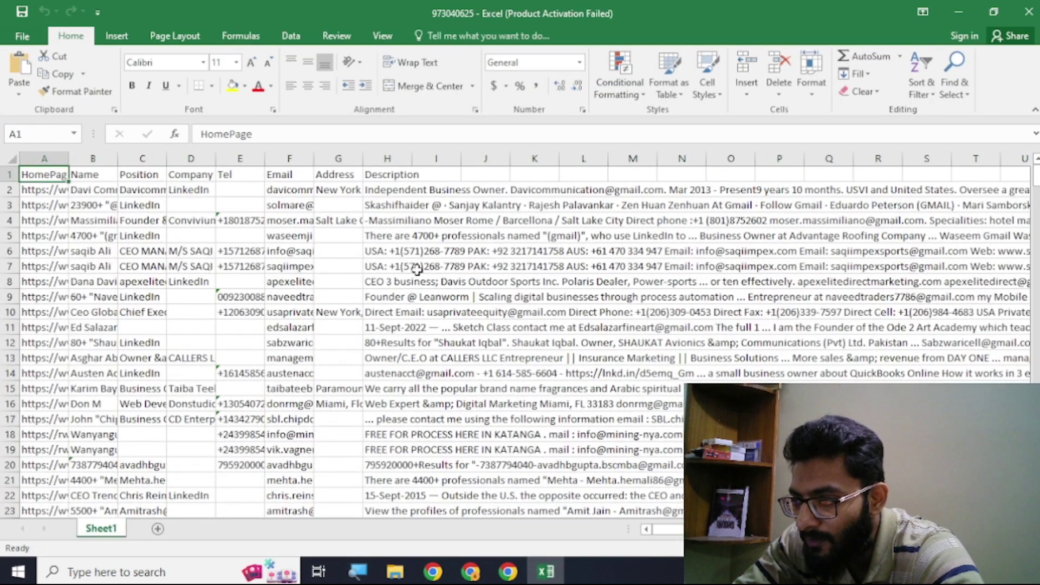
Fit the Email column's width to its addresses and close the Microsoft Office Activation Wizard.
double_click(313, 153)
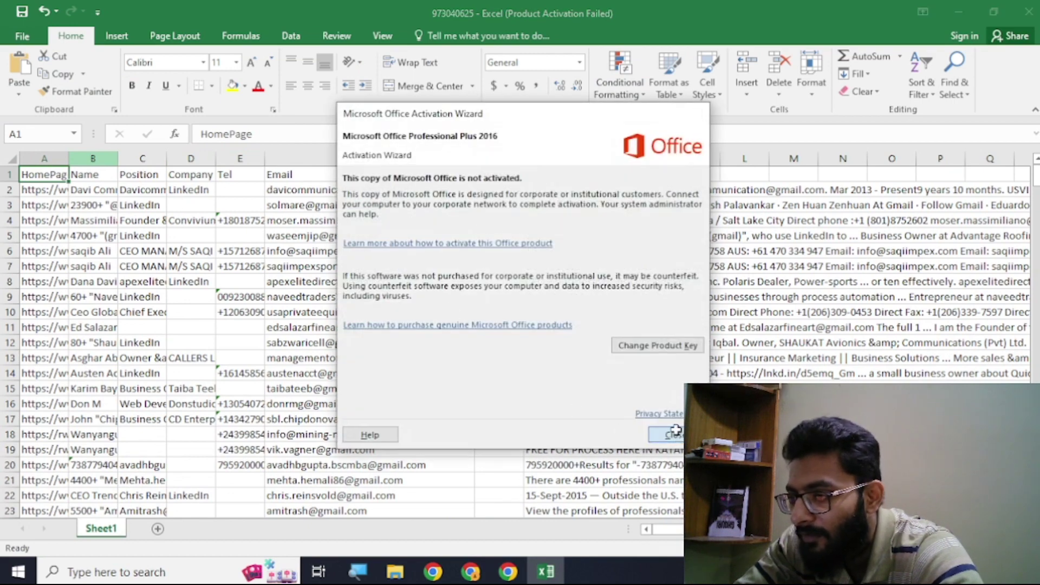
left_click(665, 434)
Look through the exported contact rows and widen the HomePage column to show more of each link.
key("ctrl+c")
key("Down")
key("Down")
key("Down")
key("Down")
key("Down")
key("Down")
key("Down")
key("Down")
key("Down")
key("Down")
key("Down")
key("Down")
key("Down")
key("Down")
key("Down")
key("Down")
key("Down")
key("Down")
key("Down")
key("Down")
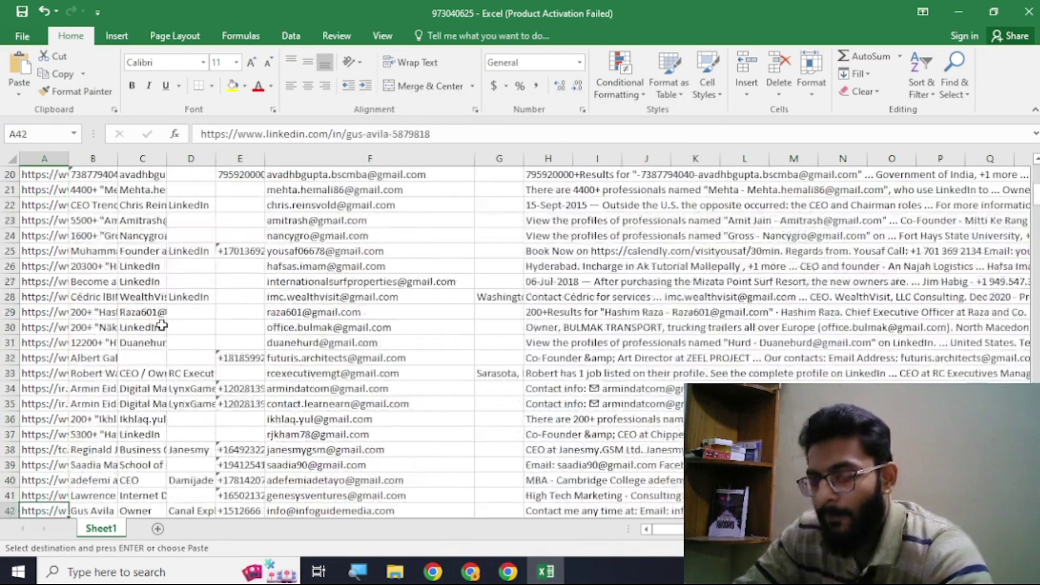
key("Up")
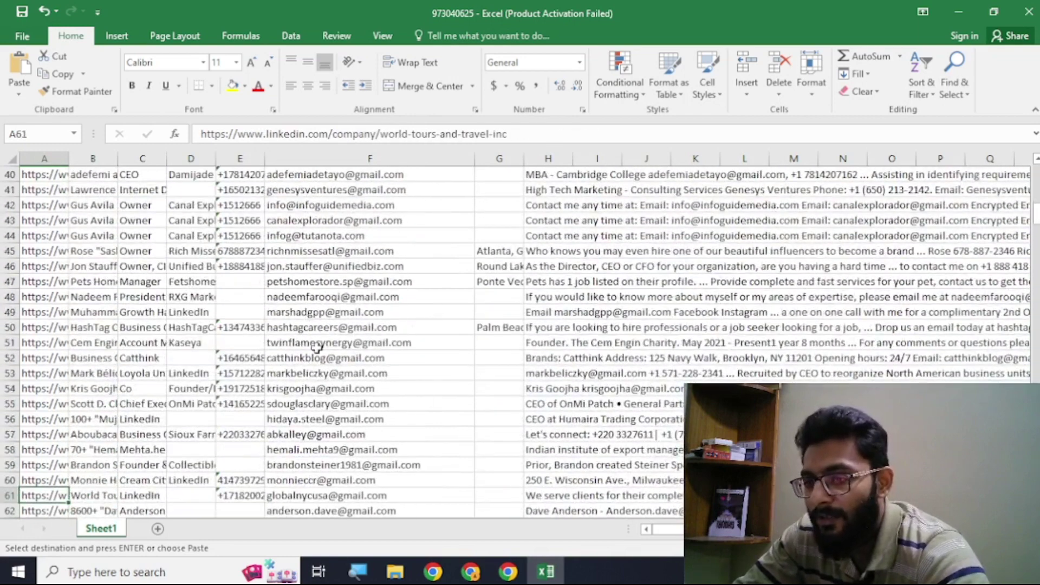
left_click_drag(70, 157, 150, 157)
left_click(309, 312)
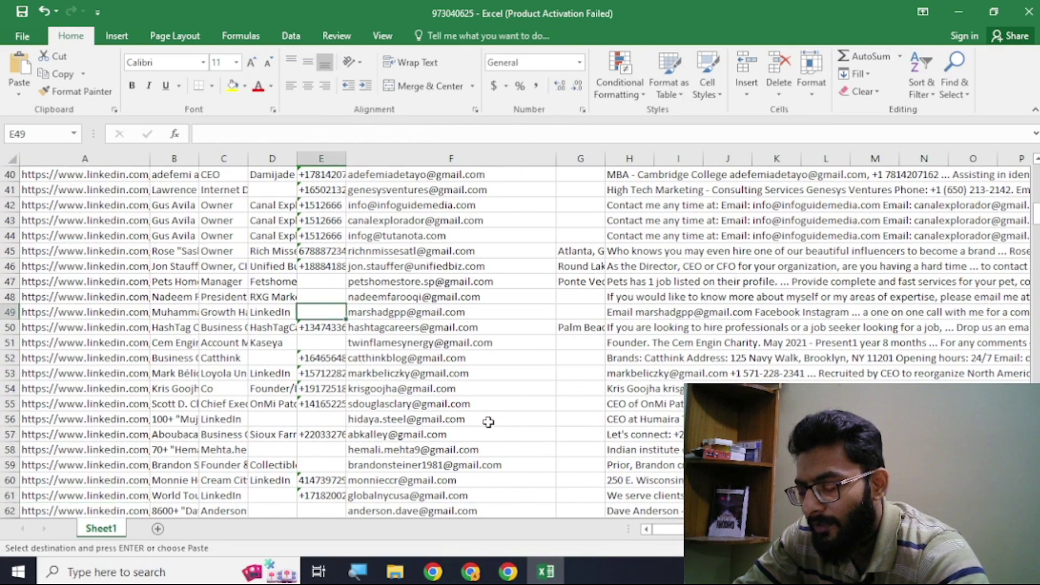
Close the exported workbook and switch to the LinkedIn page in the Chrome browser.
left_click(1028, 12)
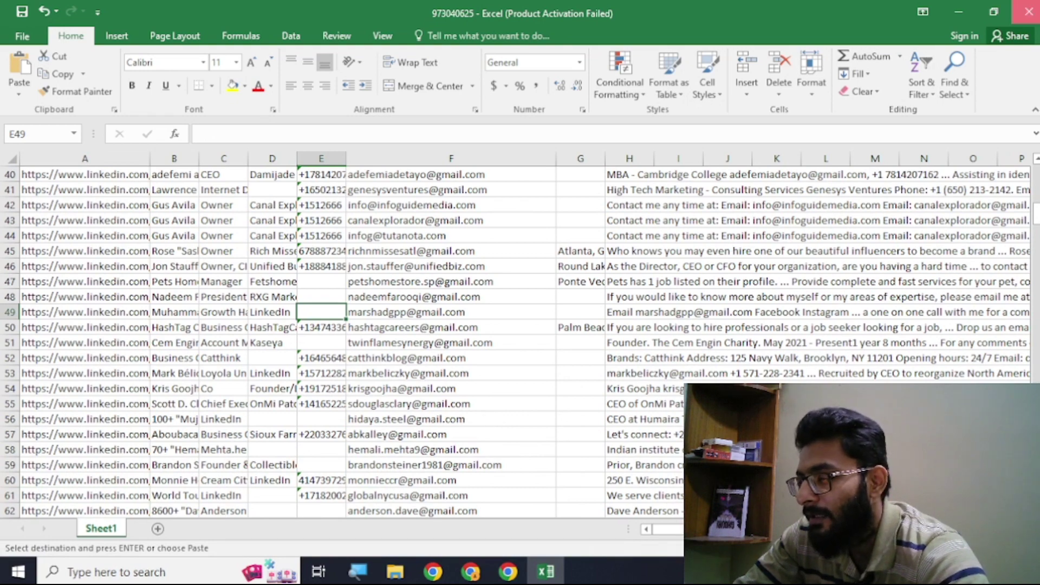
left_click(523, 302)
left_click(521, 573)
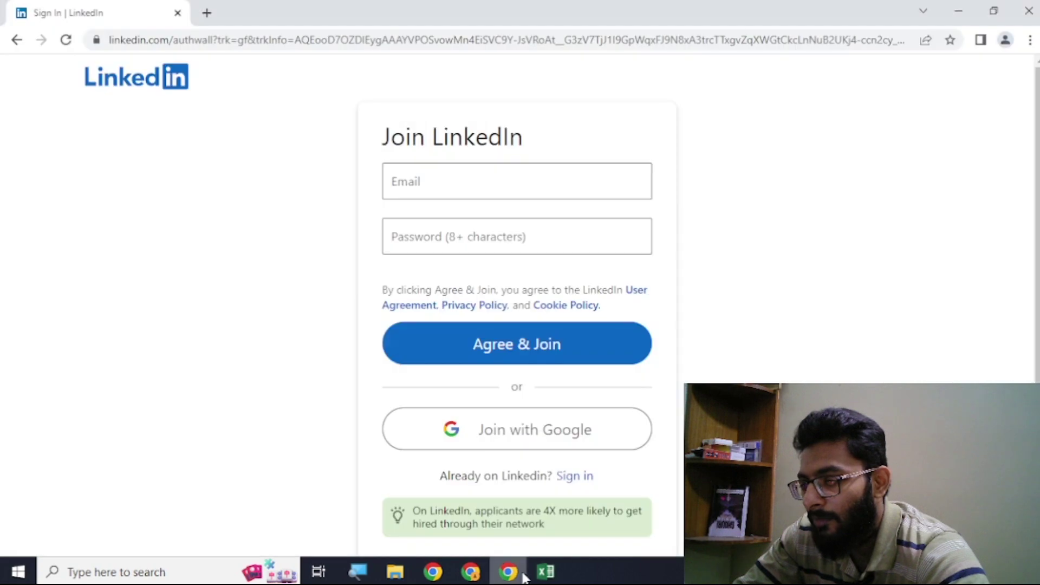